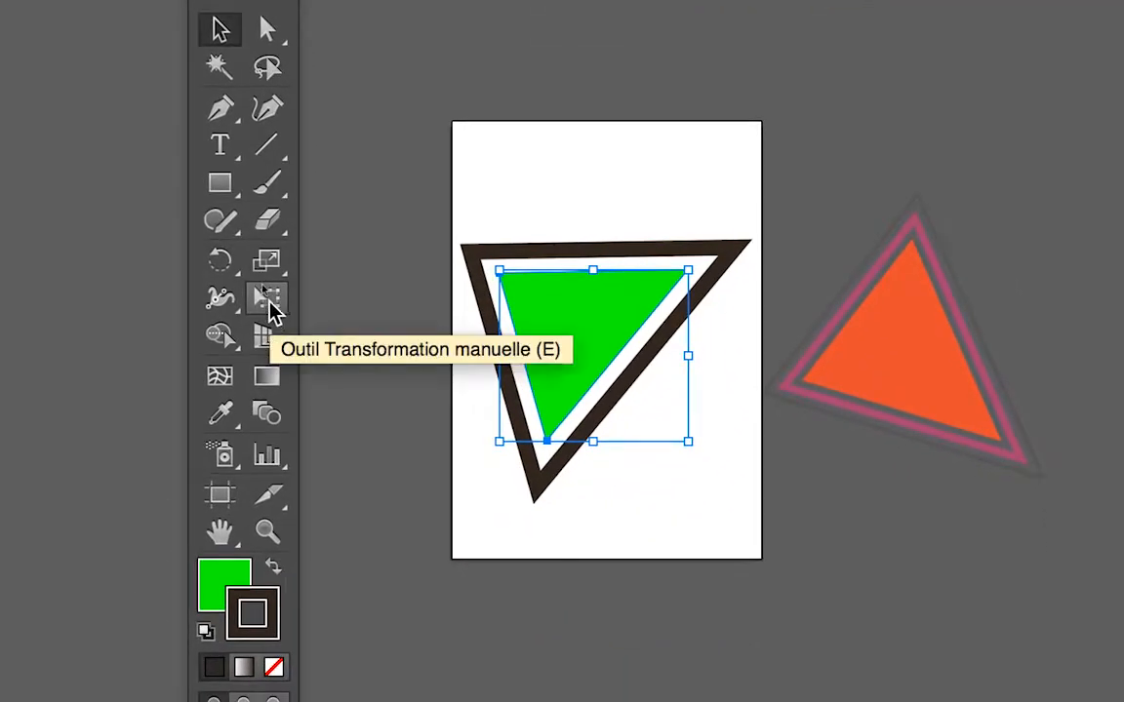
Scale the green triangle proportionally with Free Transform, shrinking and enlarging it several times from its lower corner
{"action": "left_click", "coordinate": [272, 310]}
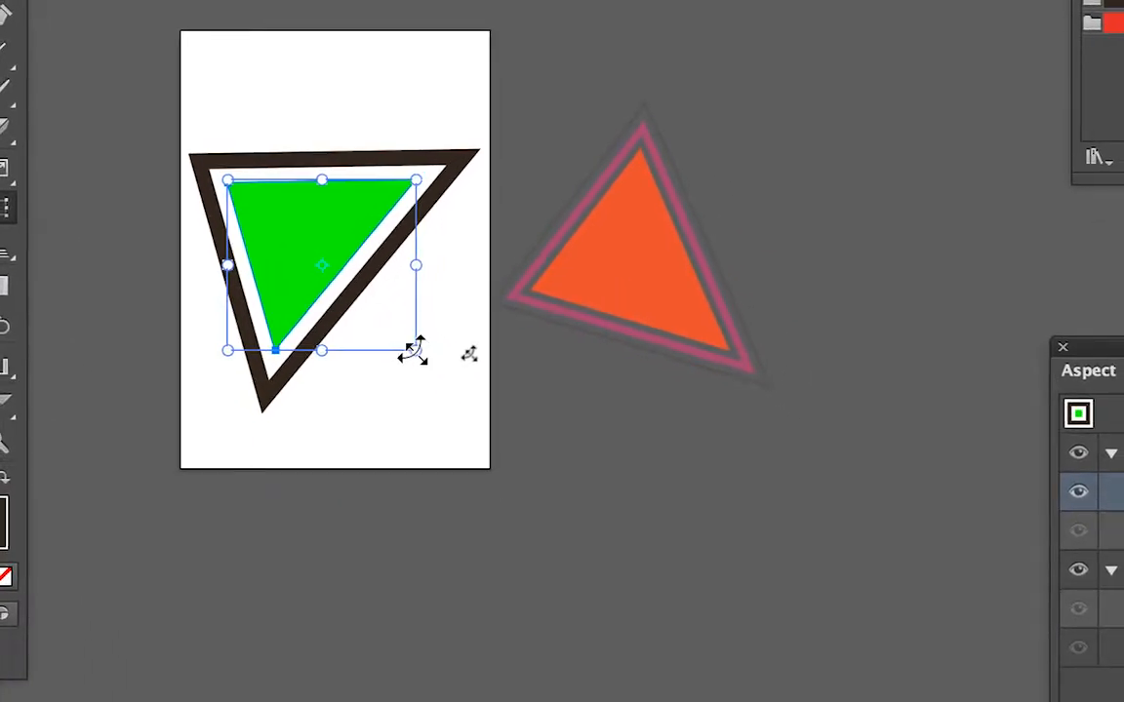
{"action": "left_click_drag", "start_coordinate": [416, 351], "coordinate": [324, 221]}
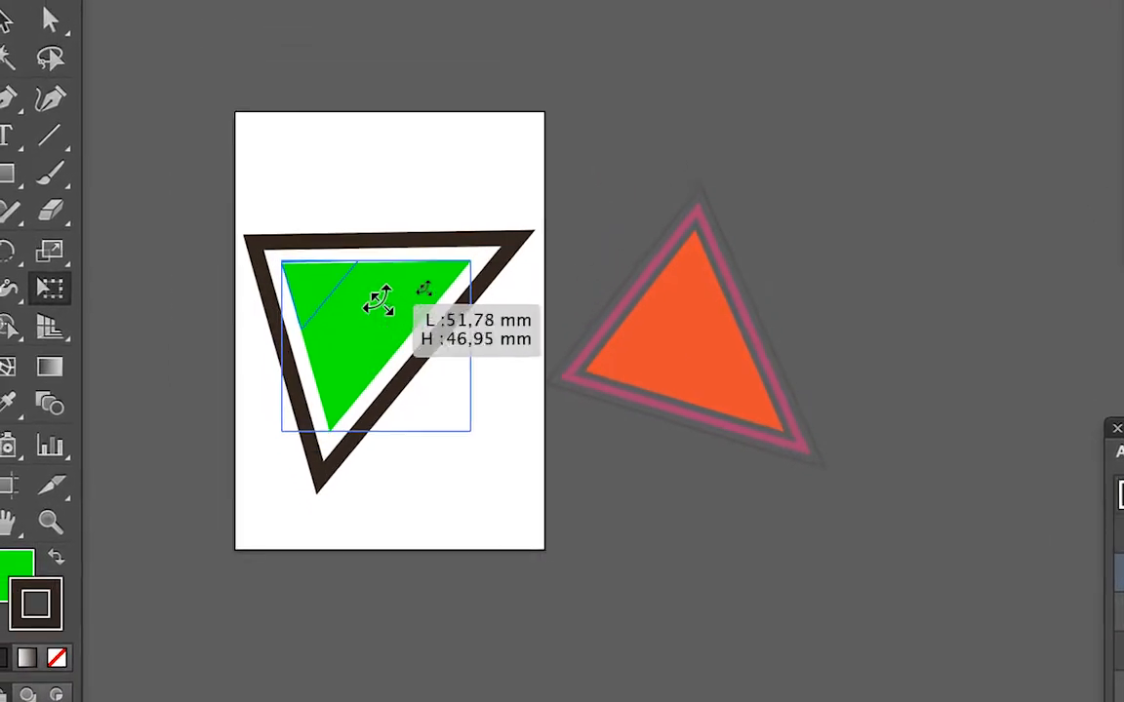
{"action": "left_click_drag", "start_coordinate": [378, 300], "coordinate": [336, 248]}
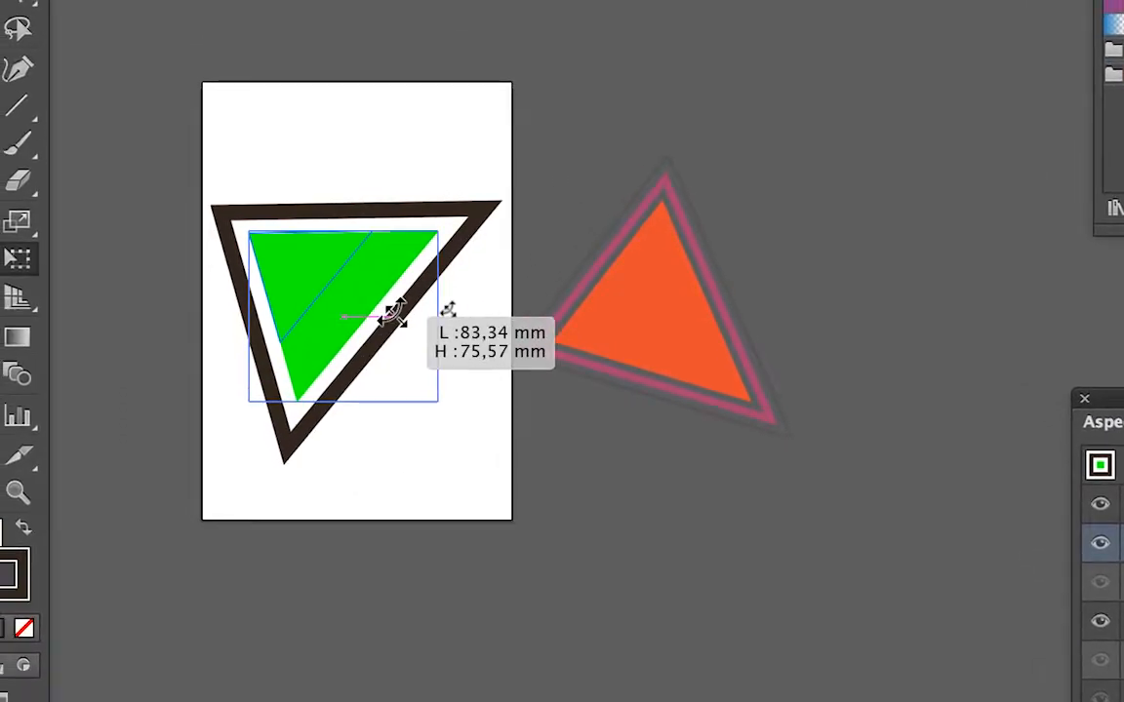
{"action": "left_click_drag", "start_coordinate": [393, 312], "coordinate": [540, 466]}
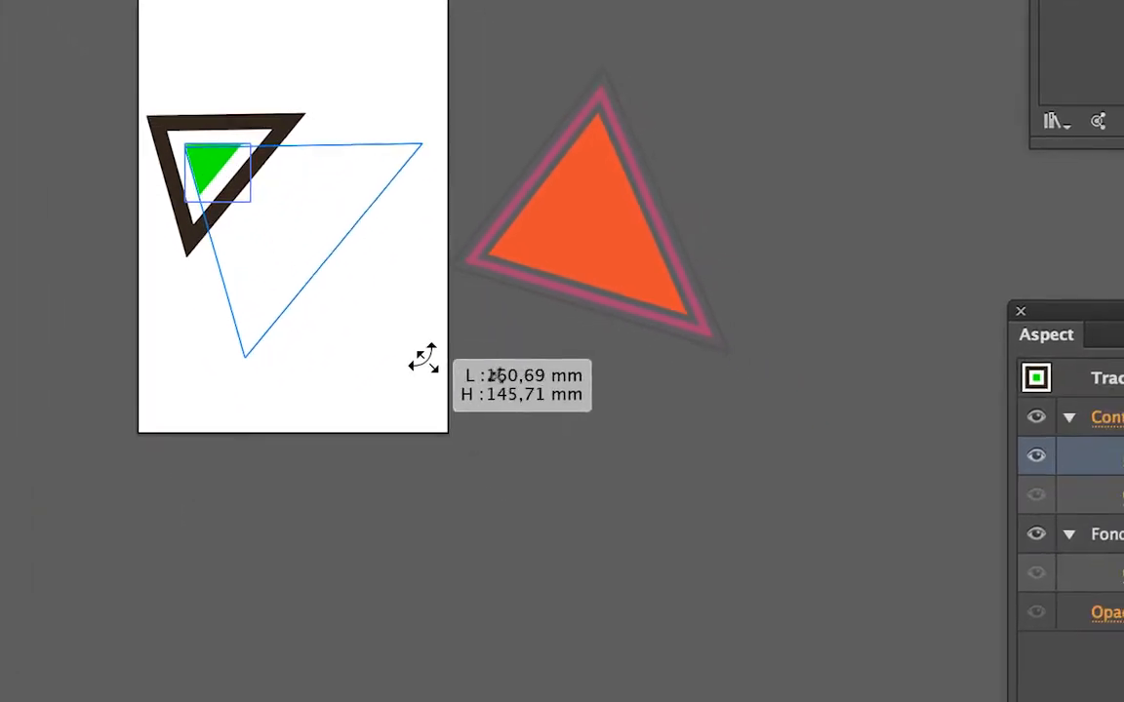
{"action": "left_click_drag", "start_coordinate": [424, 358], "coordinate": [413, 362]}
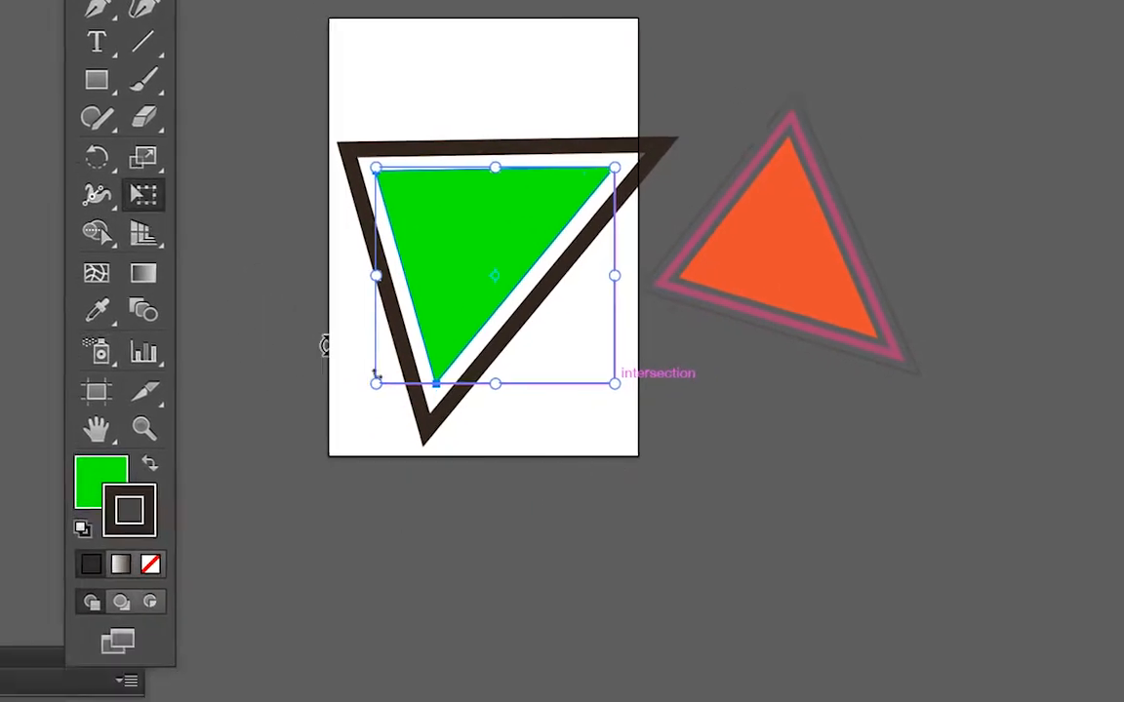
{"action": "left_click_drag", "start_coordinate": [614, 383], "coordinate": [515, 317]}
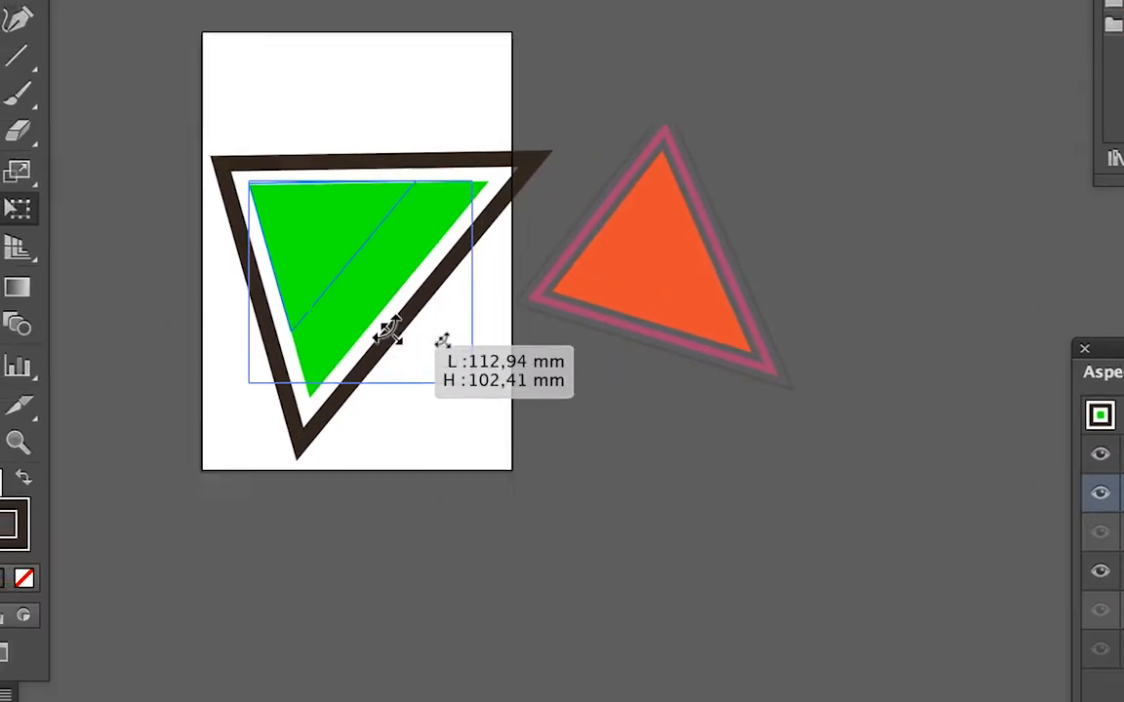
{"action": "left_click_drag", "start_coordinate": [389, 332], "coordinate": [292, 234]}
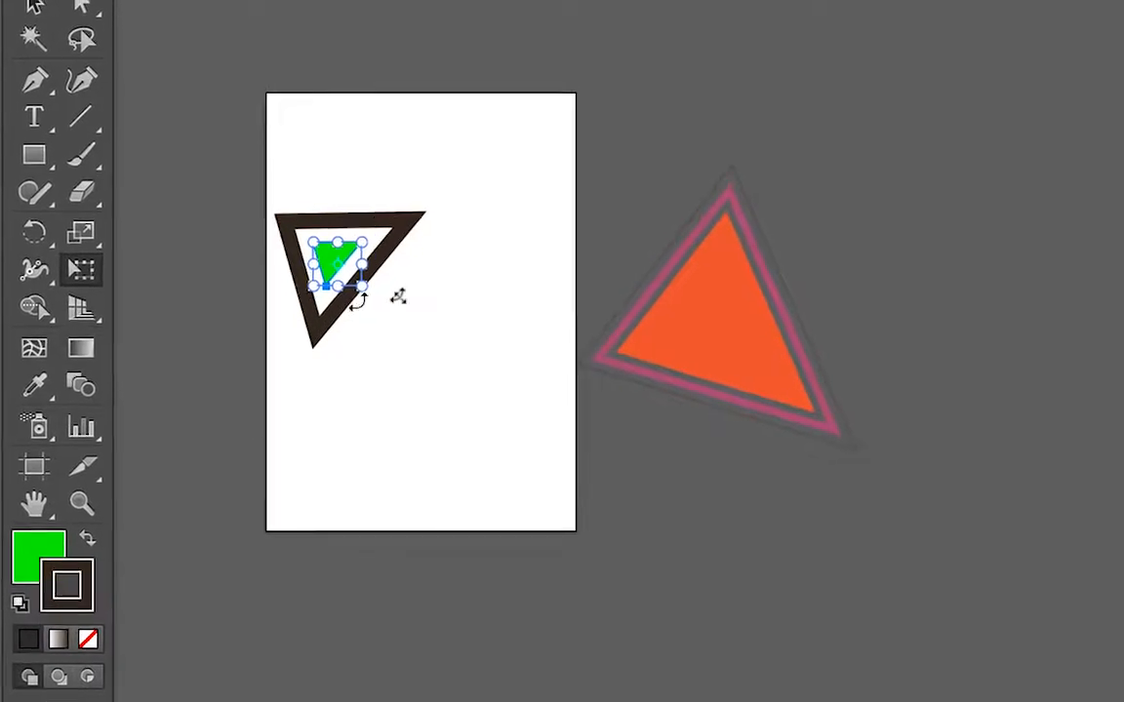
{"action": "left_click_drag", "start_coordinate": [401, 293], "coordinate": [561, 430]}
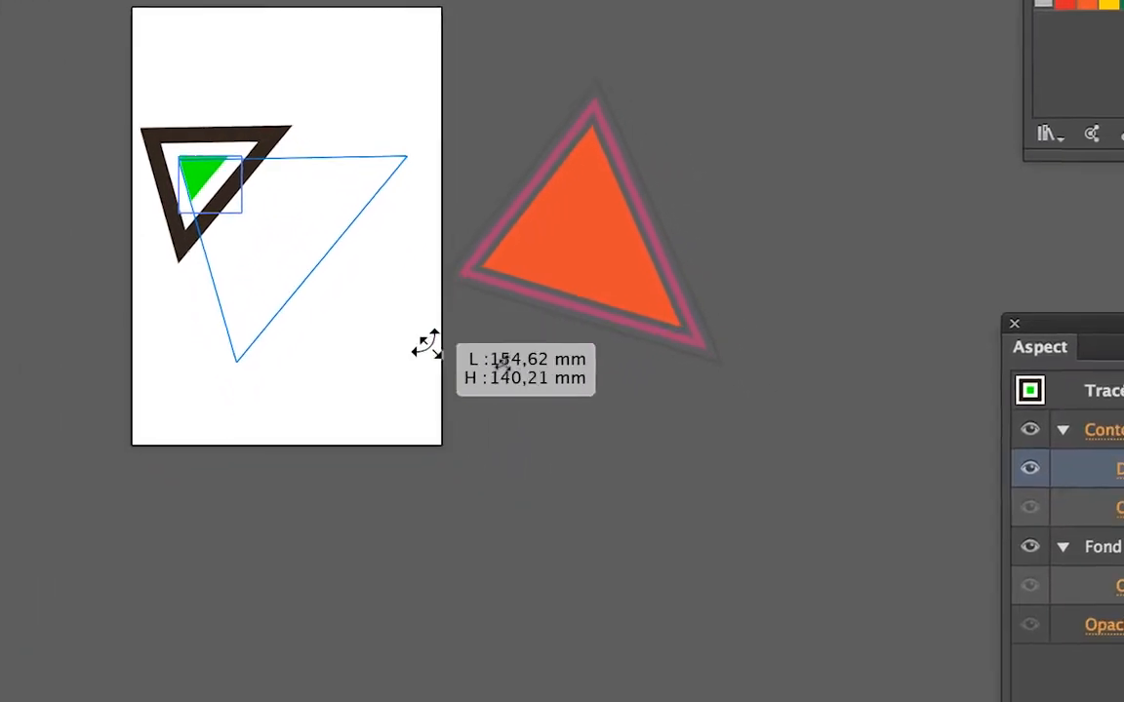
{"action": "left_click_drag", "start_coordinate": [427, 345], "coordinate": [631, 522]}
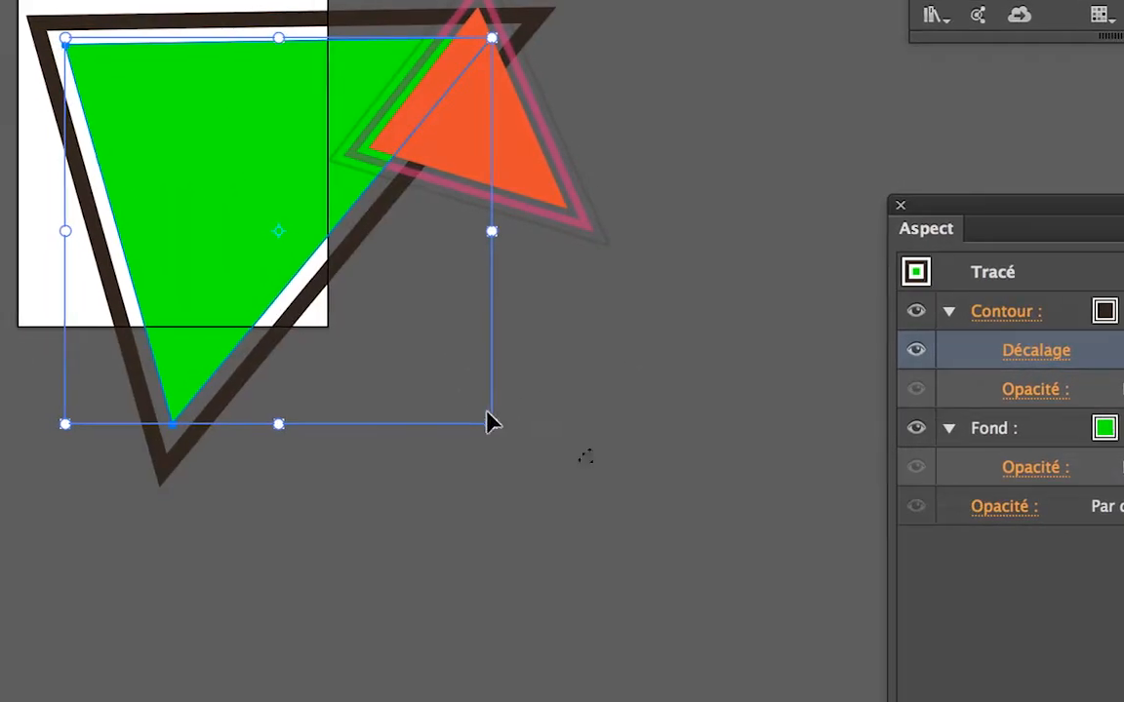
{"action": "left_click_drag", "start_coordinate": [478, 429], "coordinate": [208, 187]}
{"action": "left_click_drag", "start_coordinate": [395, 332], "coordinate": [322, 270]}
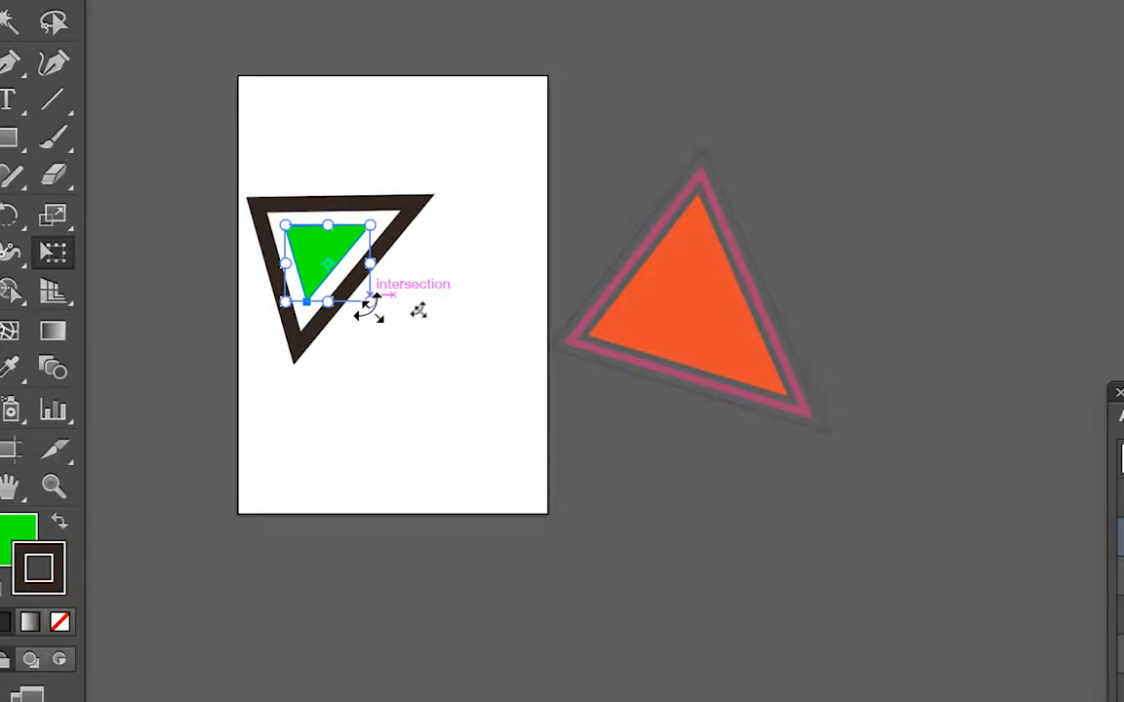
{"action": "left_click_drag", "start_coordinate": [369, 304], "coordinate": [447, 353]}
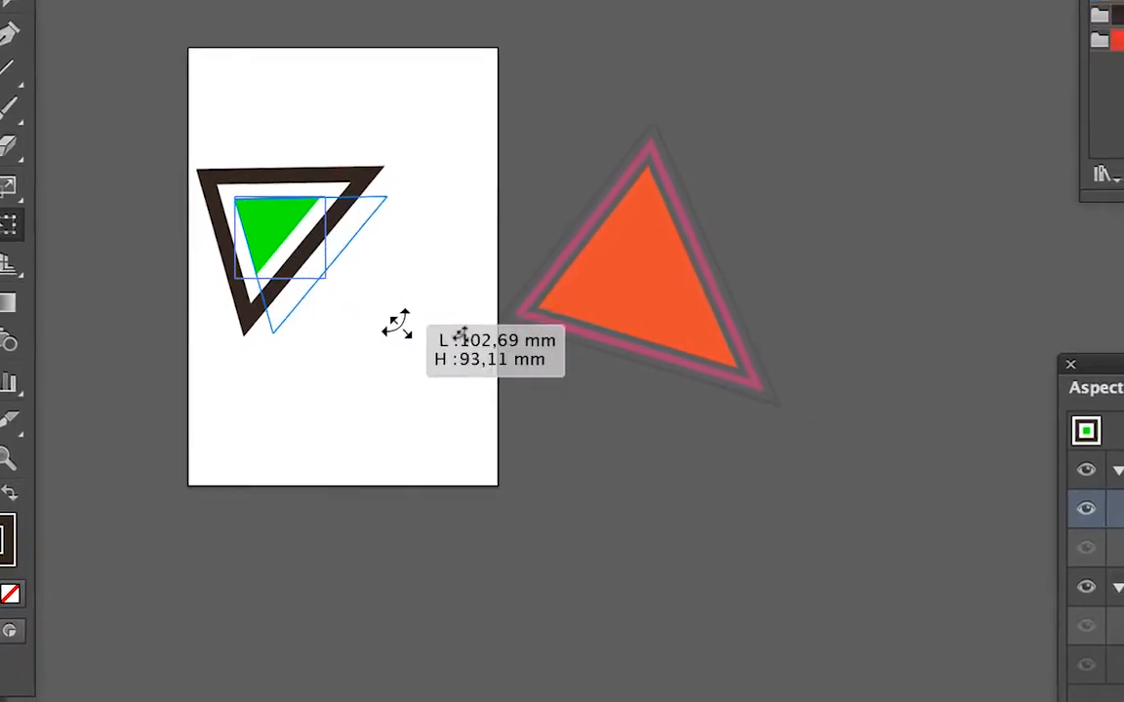
{"action": "left_click_drag", "start_coordinate": [398, 324], "coordinate": [480, 389]}
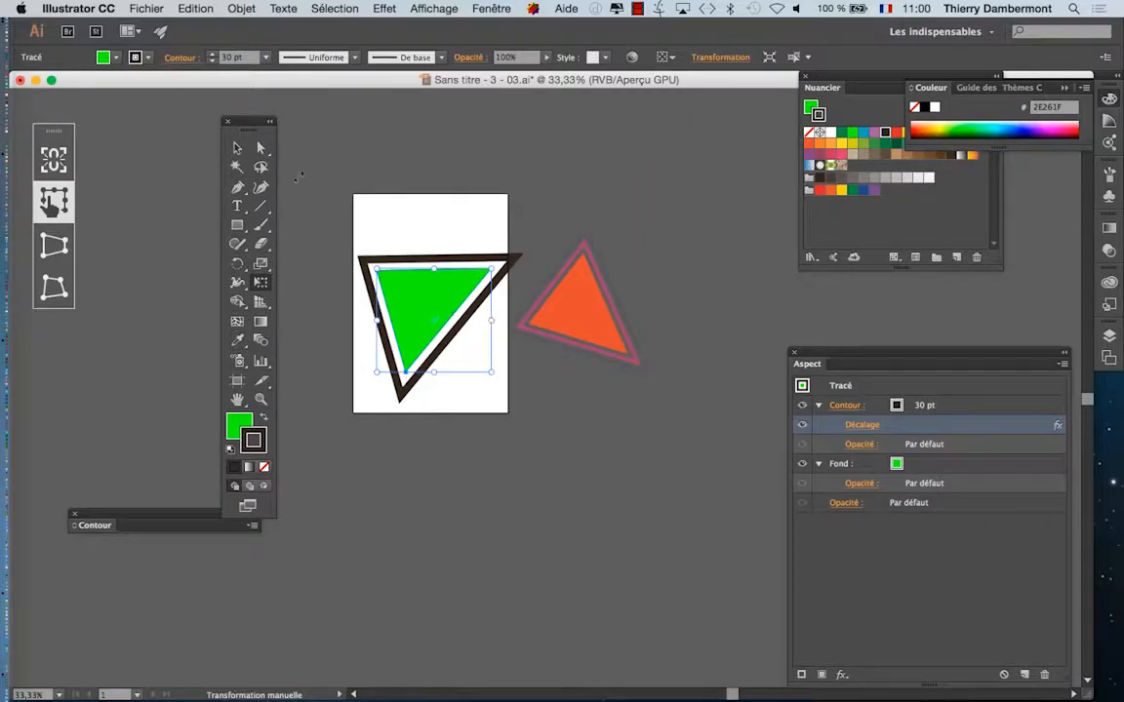
Try shrinking the green triangle proportionally to about a quarter of its size, and undo that scaling
{"action": "left_click_drag", "start_coordinate": [234, 122], "coordinate": [192, 109]}
{"action": "scroll", "coordinate": [390, 305], "scroll_direction": "up", "scroll_amount": 1}
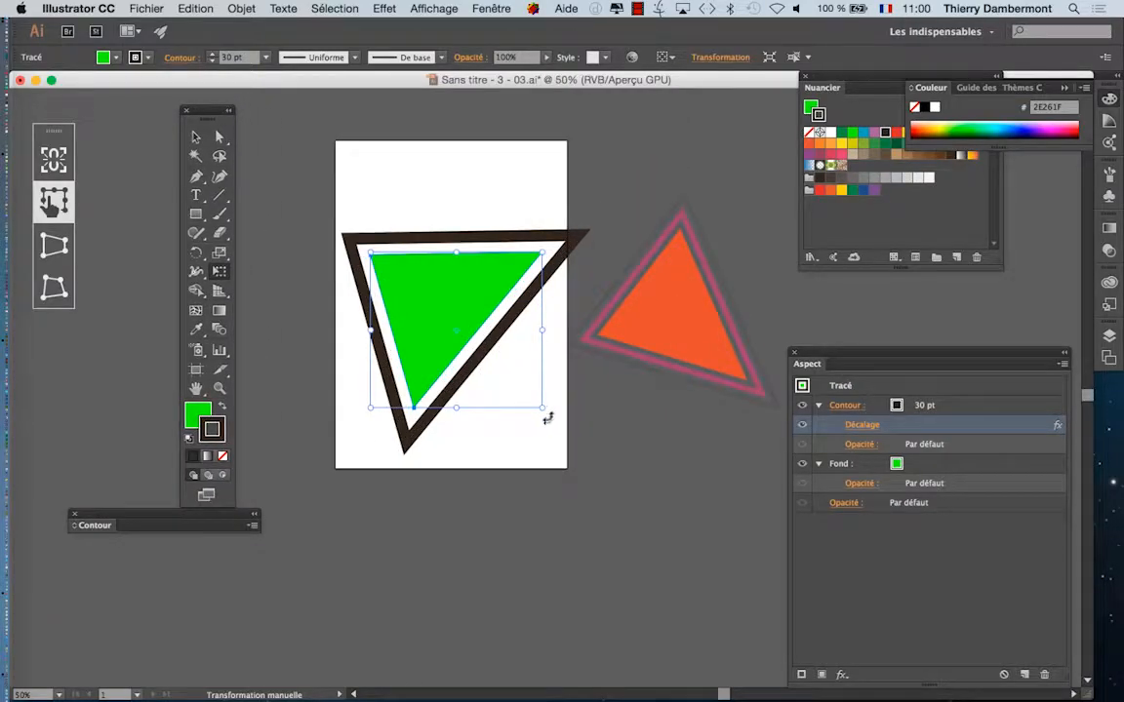
{"action": "left_click_drag", "start_coordinate": [541, 408], "coordinate": [417, 291]}
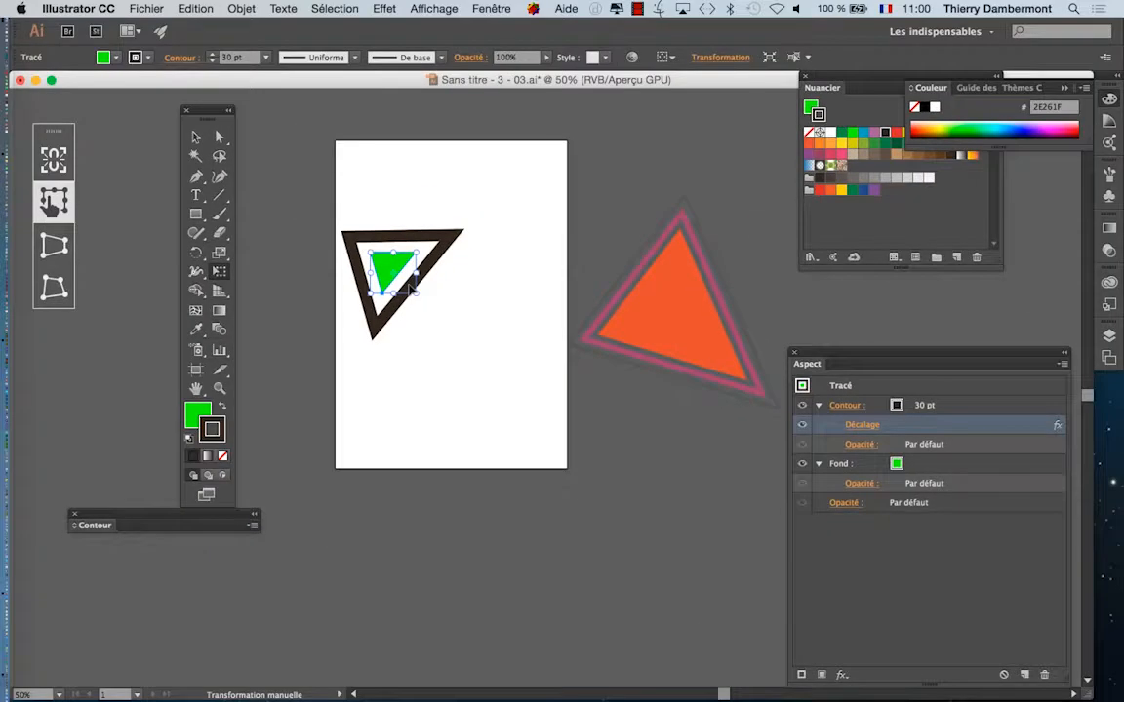
{"action": "key", "text": "super+z"}
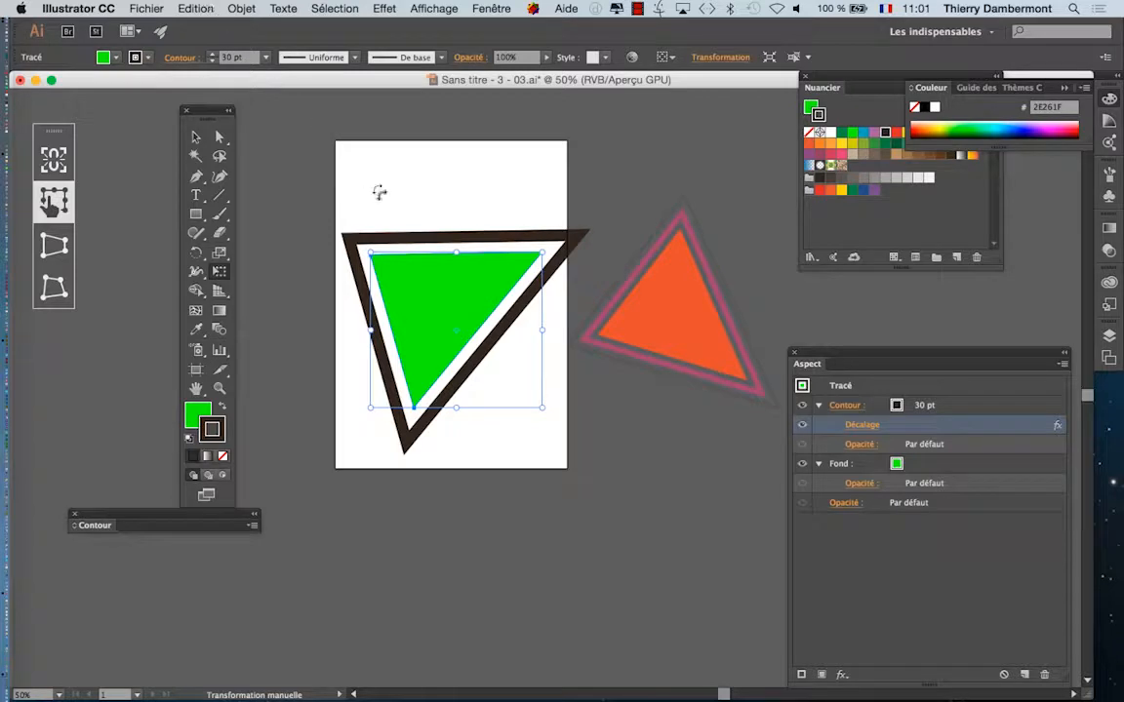
Enable "Mise à l'échelle des contours et des effets" in the general preferences
{"action": "left_click", "coordinate": [107, 8]}
{"action": "mouse_move", "coordinate": [123, 52]}
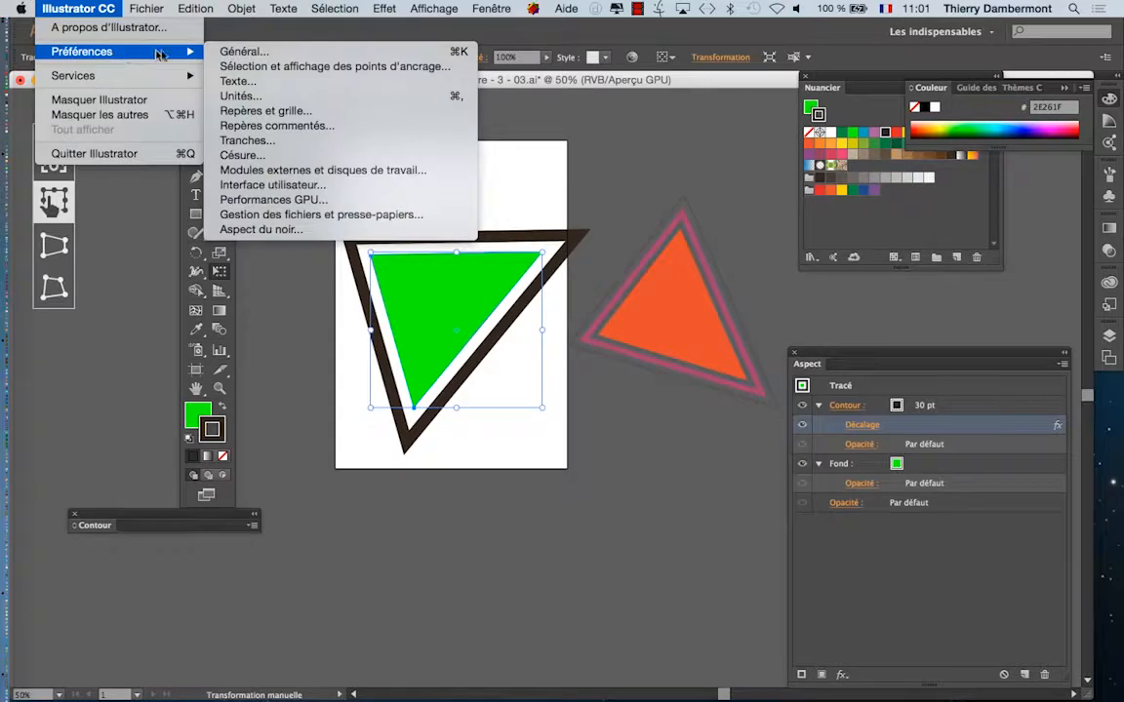
{"action": "left_click", "coordinate": [248, 51]}
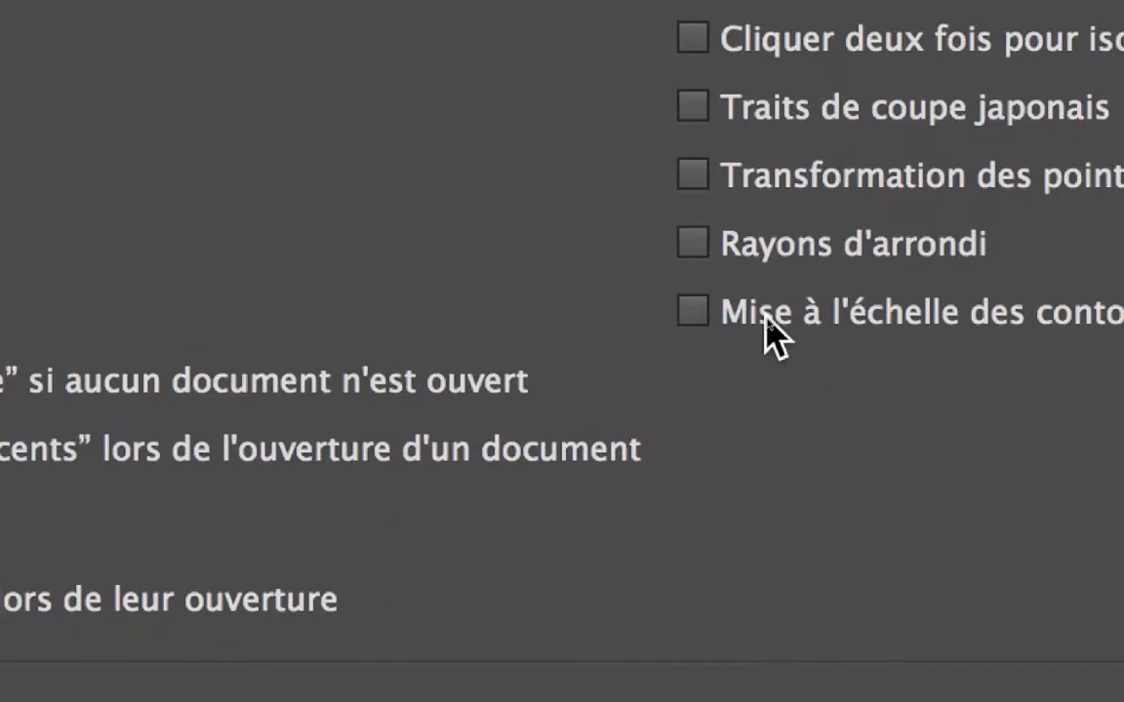
{"action": "left_click", "coordinate": [877, 314]}
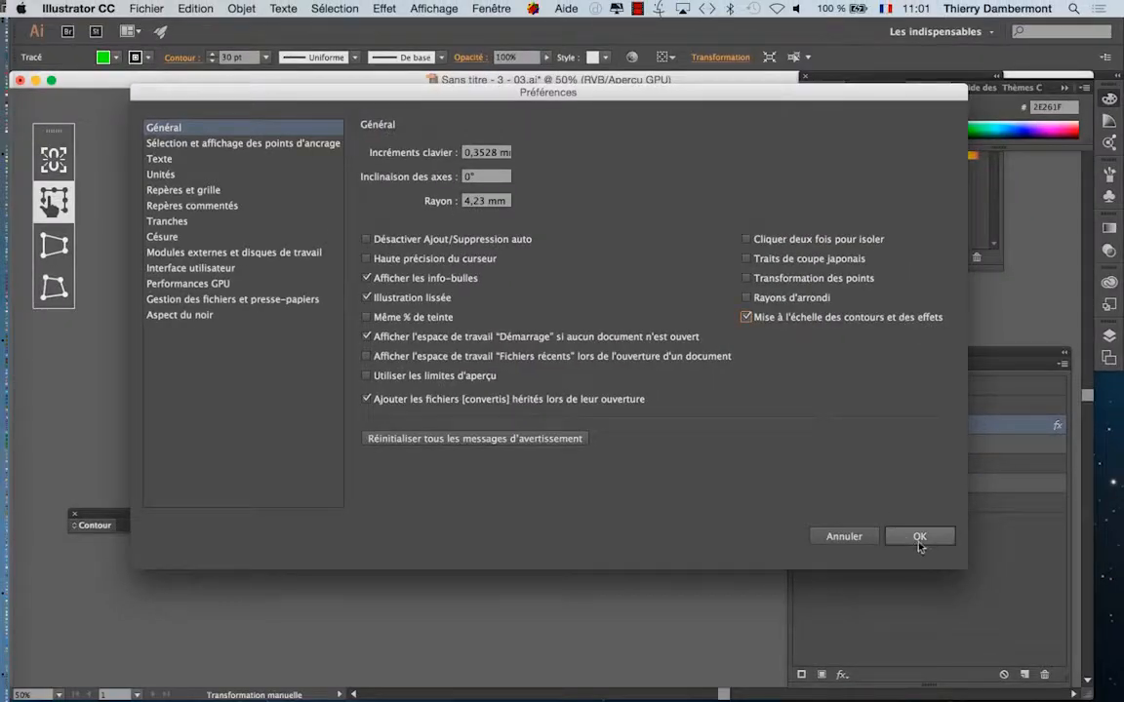
{"action": "left_click", "coordinate": [919, 542]}
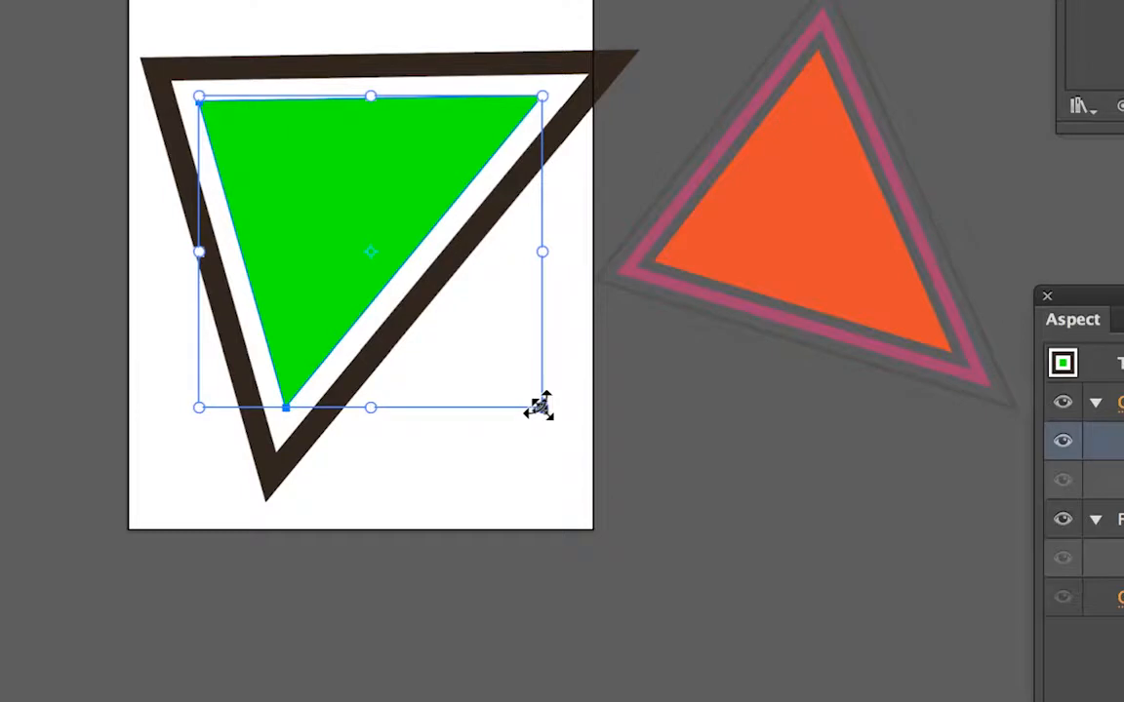
Shrink the green triangle proportionally to about 28% of its size, scaling its stroke and offset along, and deselect it
{"action": "left_click_drag", "start_coordinate": [539, 408], "coordinate": [454, 320]}
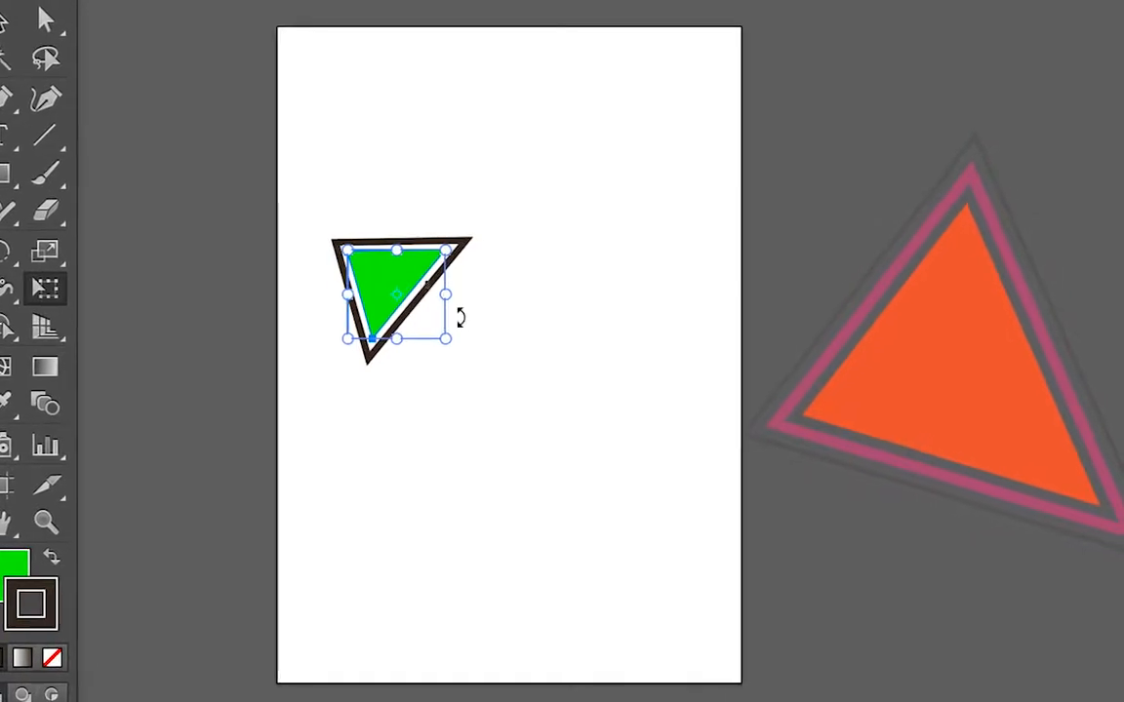
{"action": "left_click", "coordinate": [457, 322]}
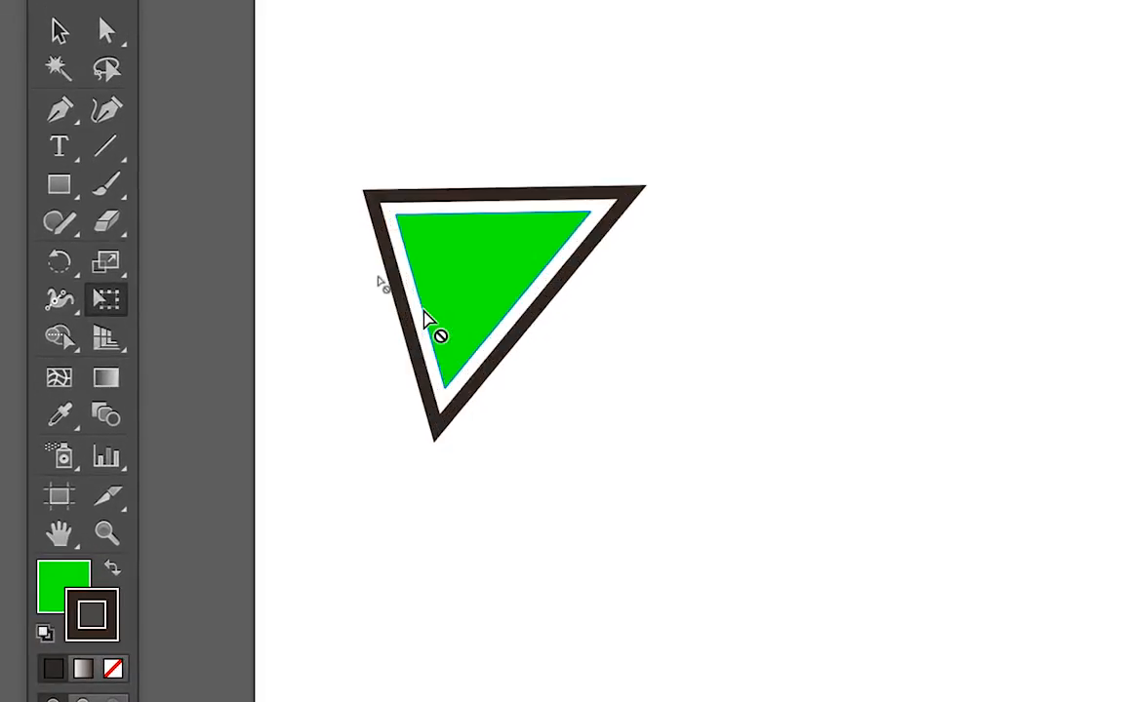
{"action": "scroll", "coordinate": [426, 322], "scroll_direction": "up", "scroll_amount": 1}
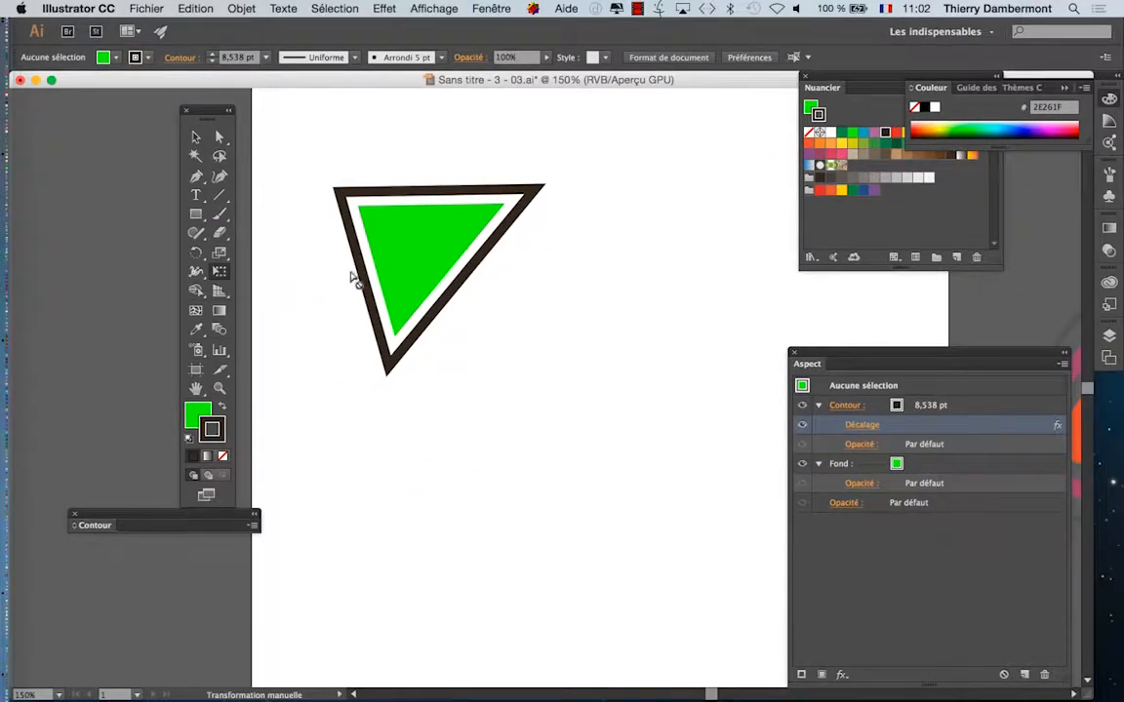
{"action": "scroll", "coordinate": [441, 286], "scroll_direction": "down", "scroll_amount": 2}
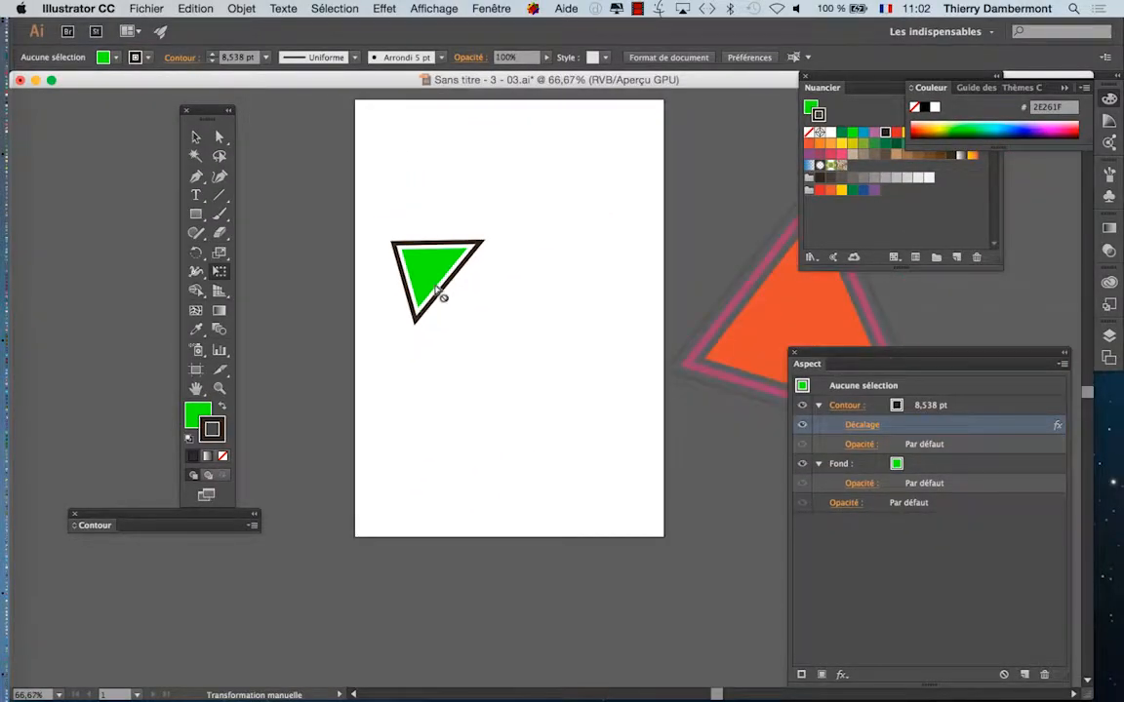
Select the orange triangle and move it onto the artboard, just below the green triangle
{"action": "key", "text": "v"}
{"action": "left_click", "coordinate": [748, 337]}
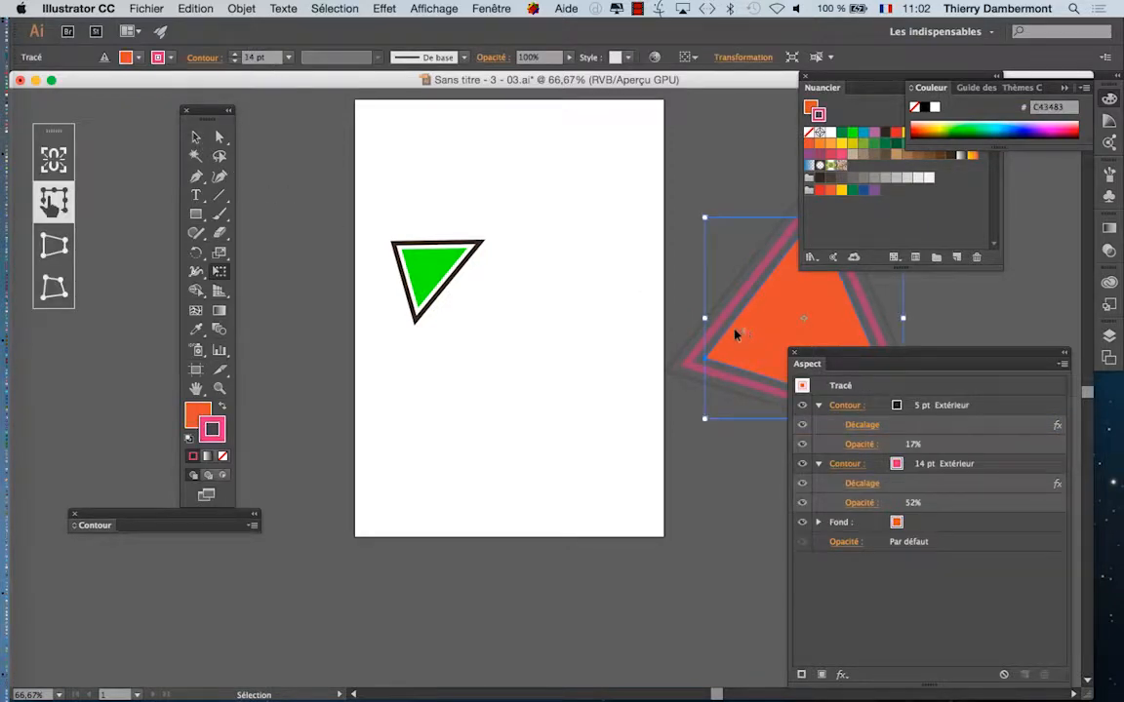
{"action": "left_click", "coordinate": [196, 137]}
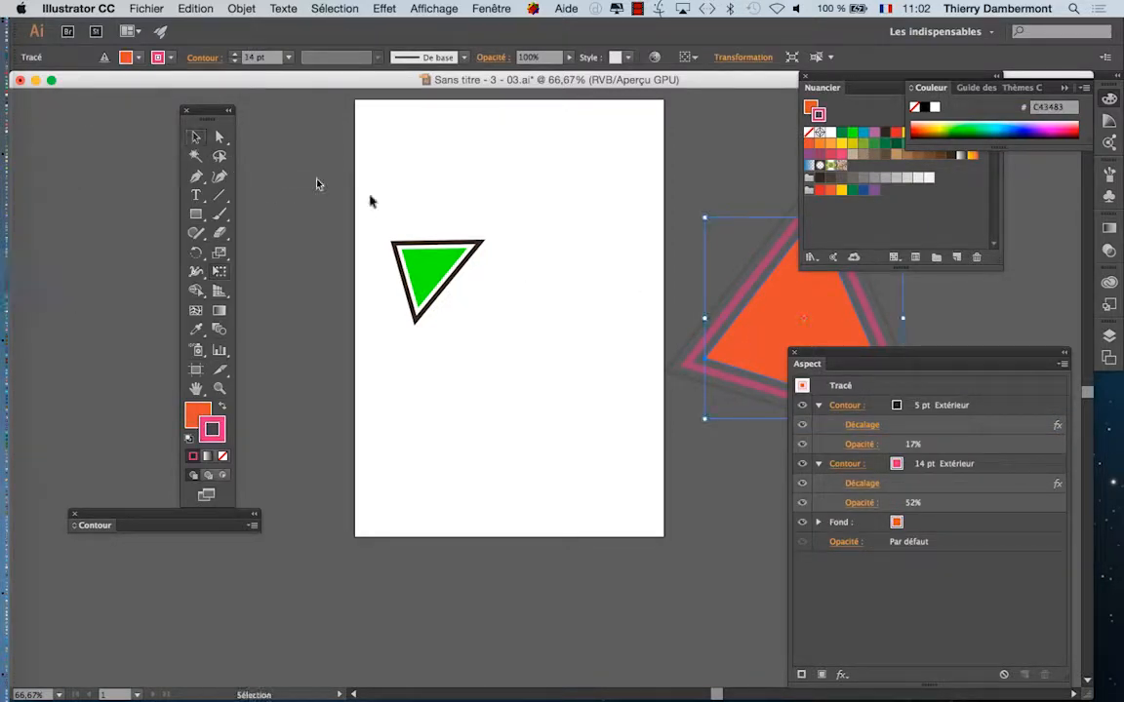
{"action": "left_click_drag", "start_coordinate": [728, 335], "coordinate": [442, 363]}
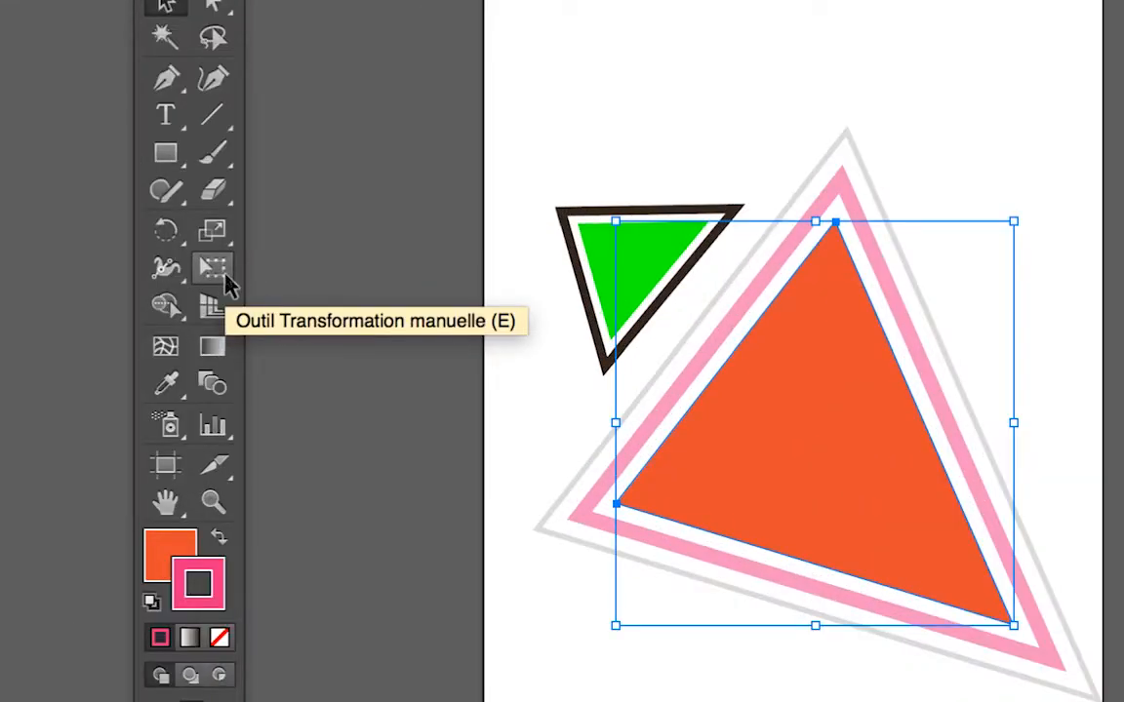
Scale the orange triangle proportionally to about 54% with Free Transform, place it to the right of the green one, and deselect it
{"action": "left_click", "coordinate": [216, 271]}
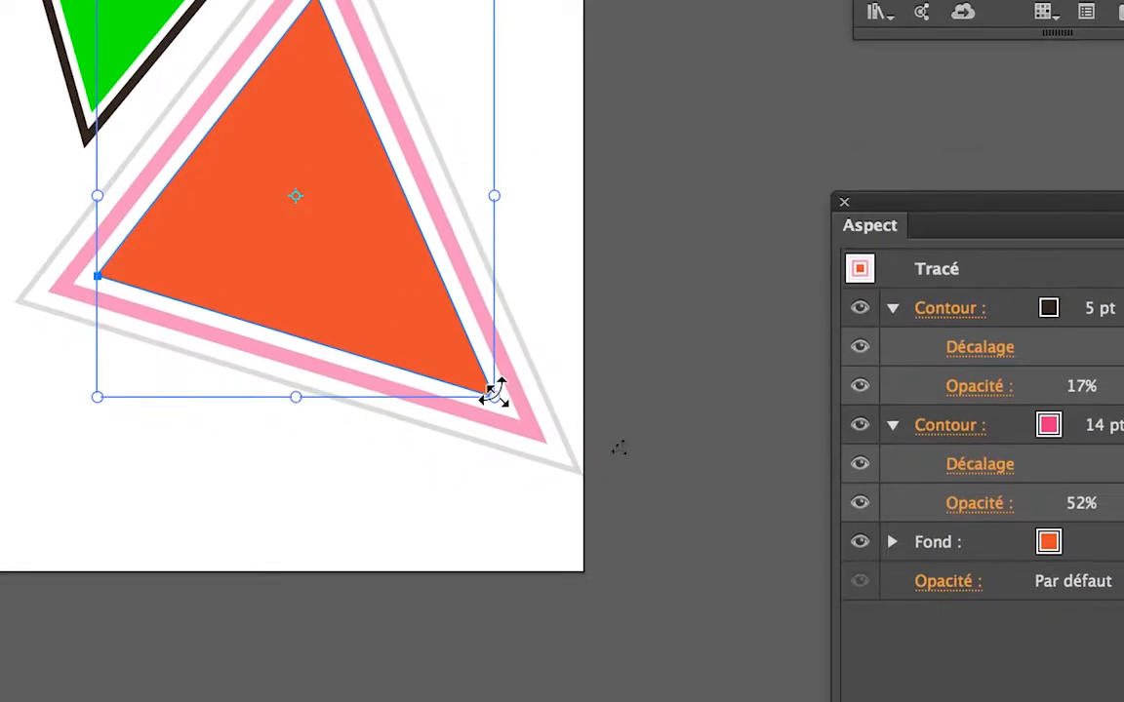
{"action": "left_click_drag", "start_coordinate": [1003, 613], "coordinate": [920, 531]}
{"action": "left_click_drag", "start_coordinate": [466, 363], "coordinate": [361, 258]}
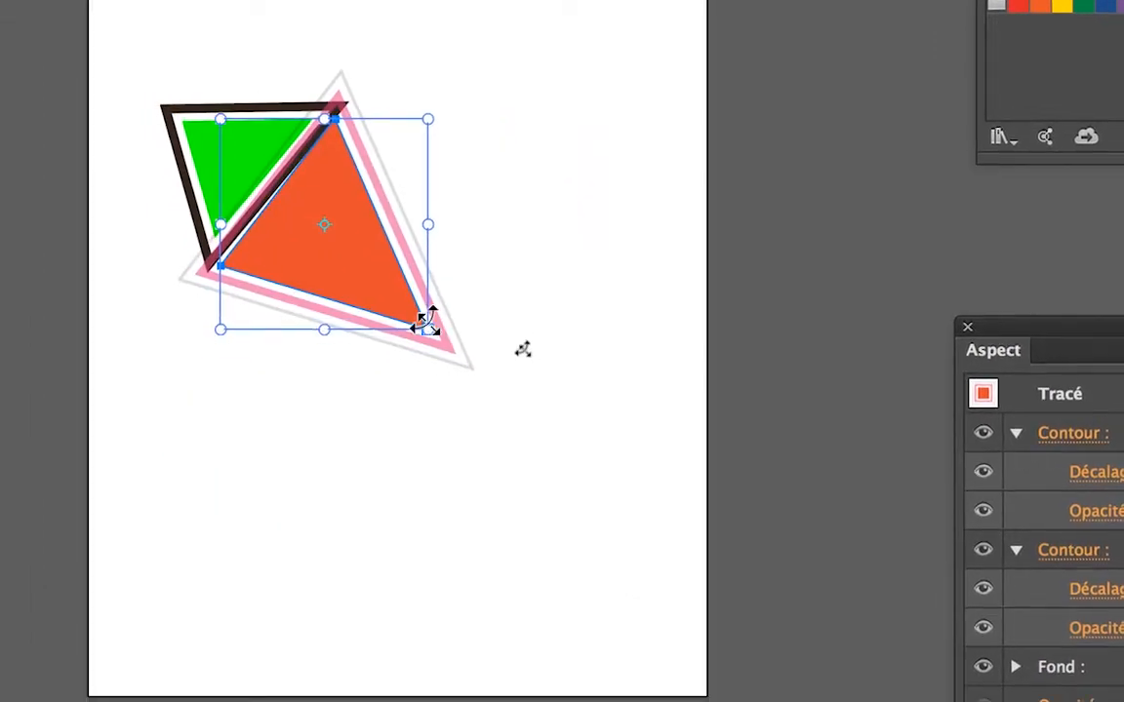
{"action": "left_click_drag", "start_coordinate": [429, 334], "coordinate": [347, 257]}
{"action": "left_click_drag", "start_coordinate": [398, 296], "coordinate": [398, 296]}
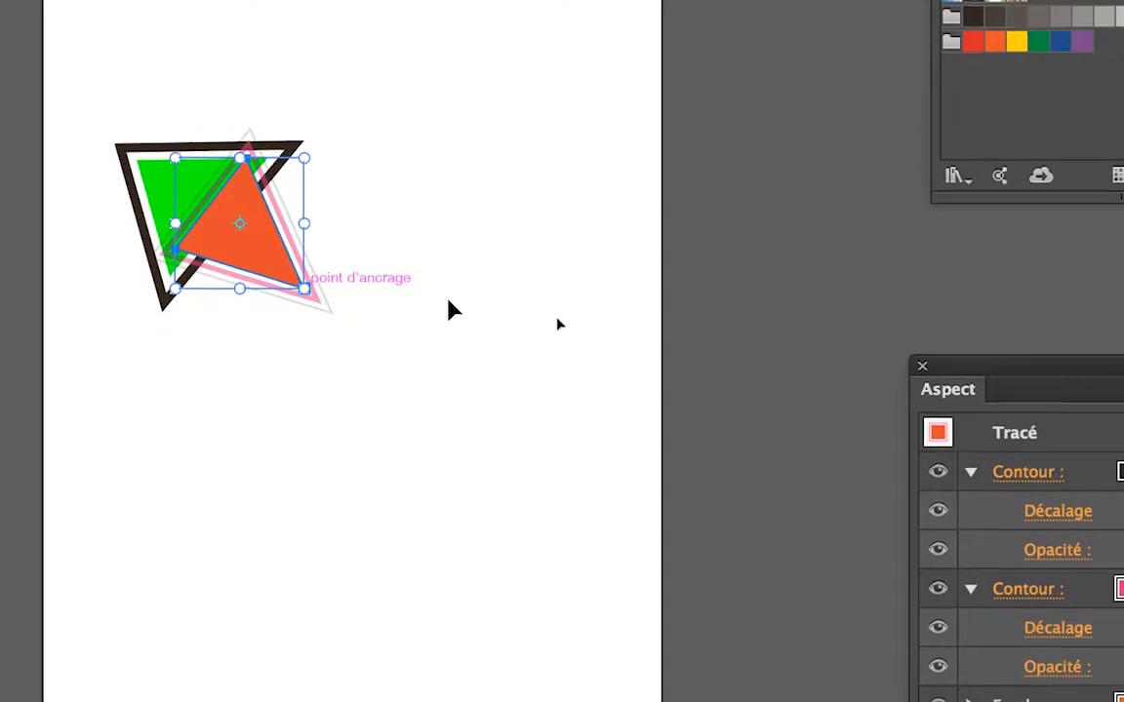
{"action": "mouse_move", "coordinate": [307, 291]}
{"action": "left_mouse_down"}
{"action": "mouse_move", "coordinate": [481, 326]}
{"action": "mouse_move", "coordinate": [563, 386]}
{"action": "left_mouse_up"}
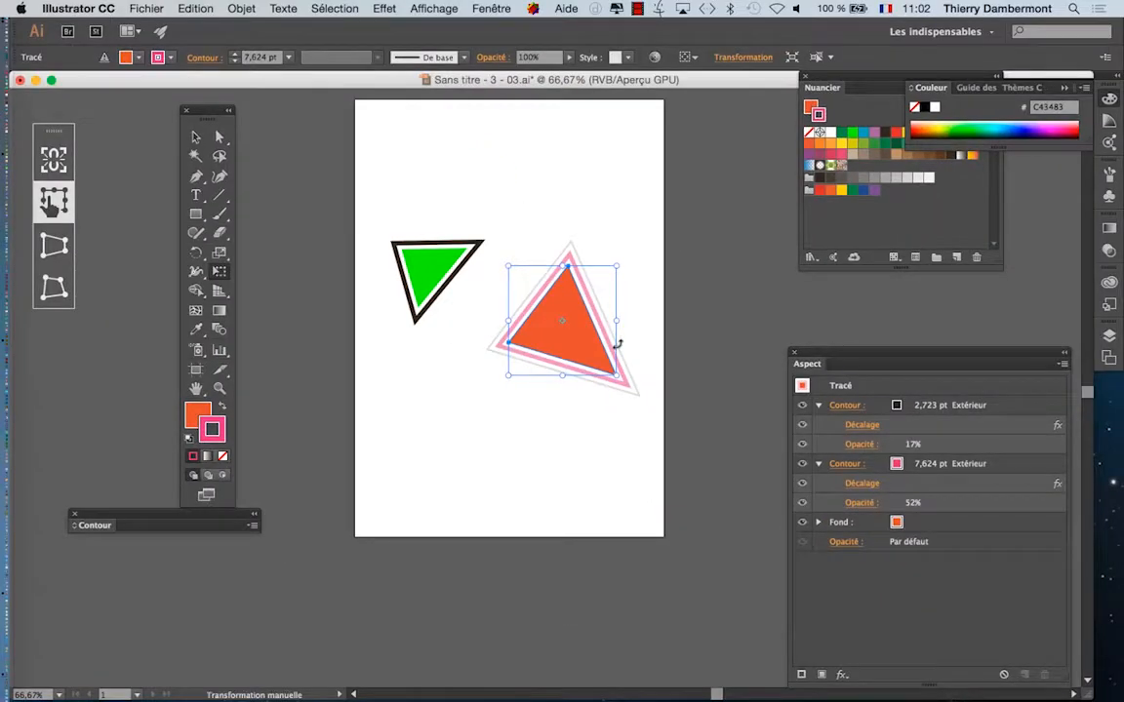
{"action": "left_click", "coordinate": [124, 108]}
{"action": "left_click", "coordinate": [196, 138]}
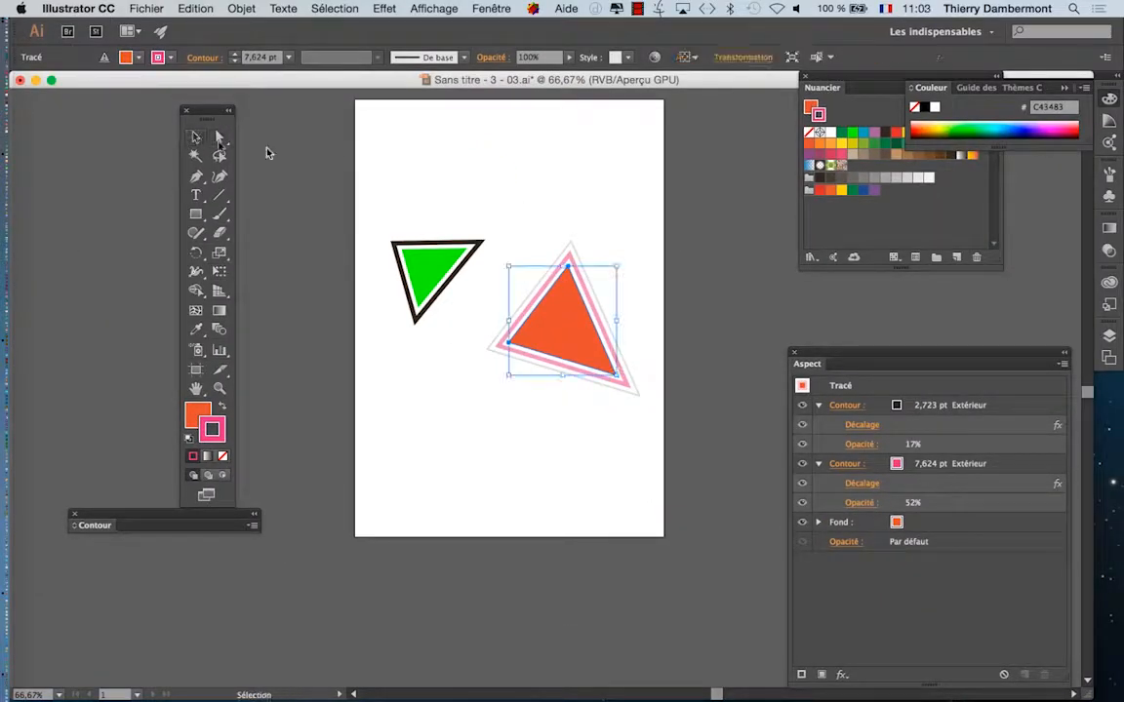
{"action": "left_click", "coordinate": [417, 186]}
{"action": "key", "text": "super+1"}
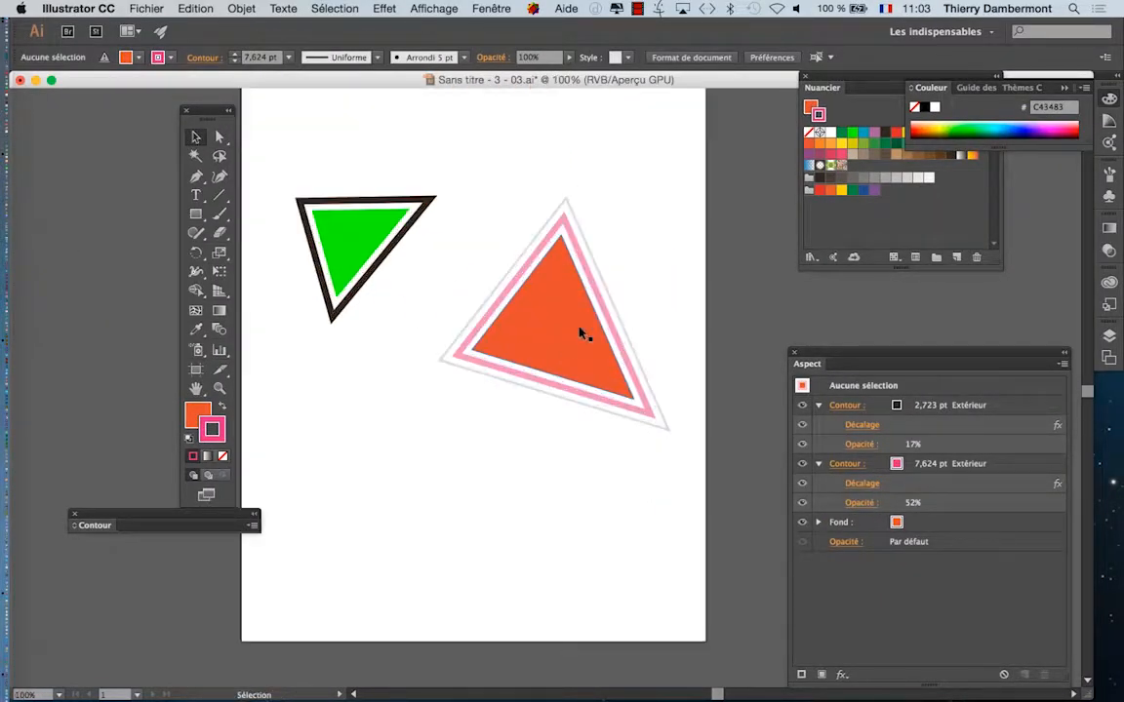
Move the tools aside and the Aspect panel beside the green triangle, and select that triangle to show its appearance attributes
{"action": "left_click_drag", "start_coordinate": [207, 115], "coordinate": [114, 108]}
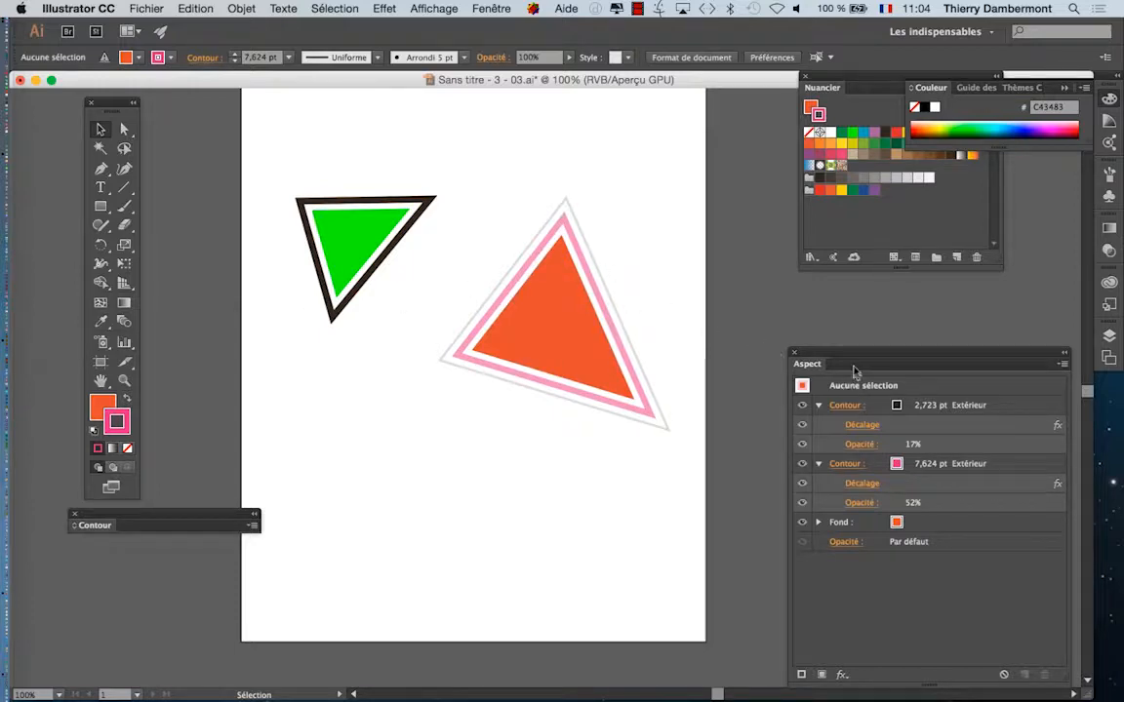
{"action": "left_click_drag", "start_coordinate": [837, 361], "coordinate": [522, 143]}
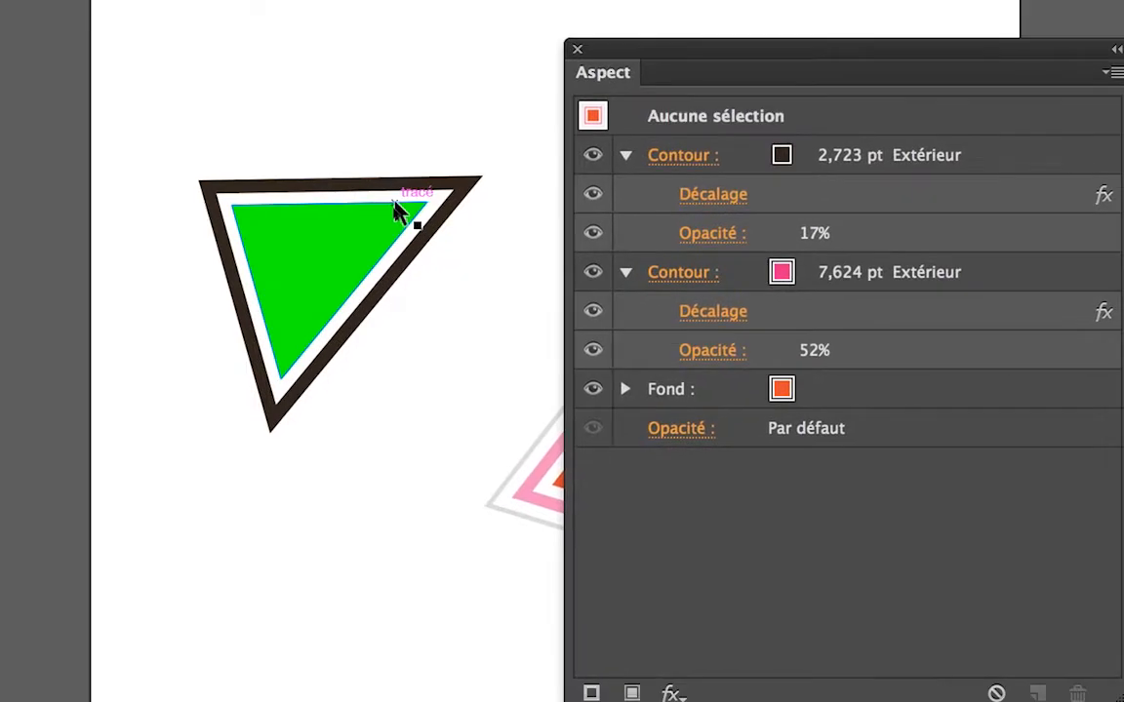
{"action": "left_click", "coordinate": [413, 216]}
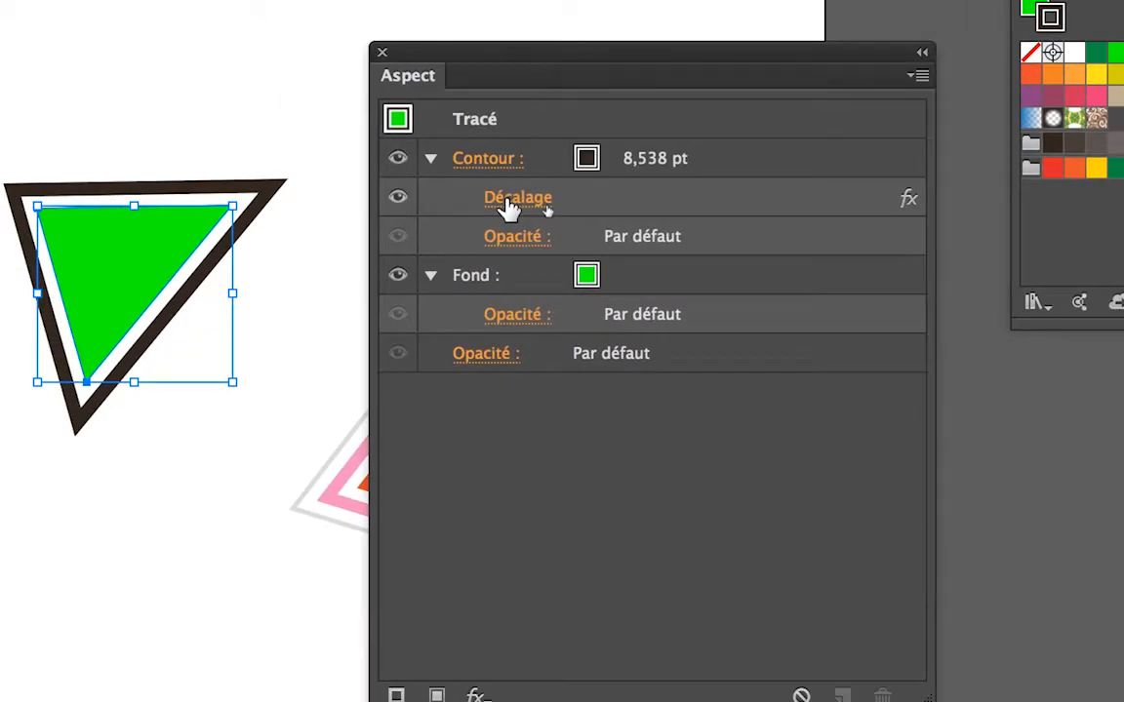
Check the offset effect's settings on the green triangle without changing them, highlight its stroke attribute, and deselect the triangle
{"action": "left_click", "coordinate": [508, 200]}
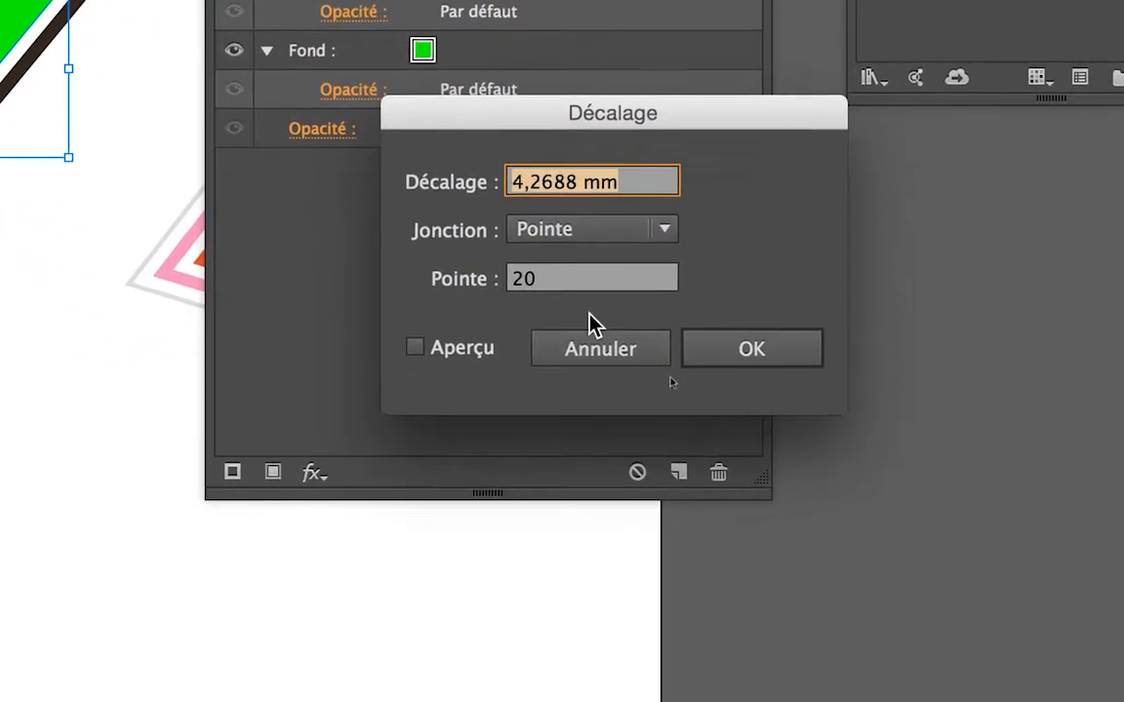
{"action": "left_click", "coordinate": [596, 334]}
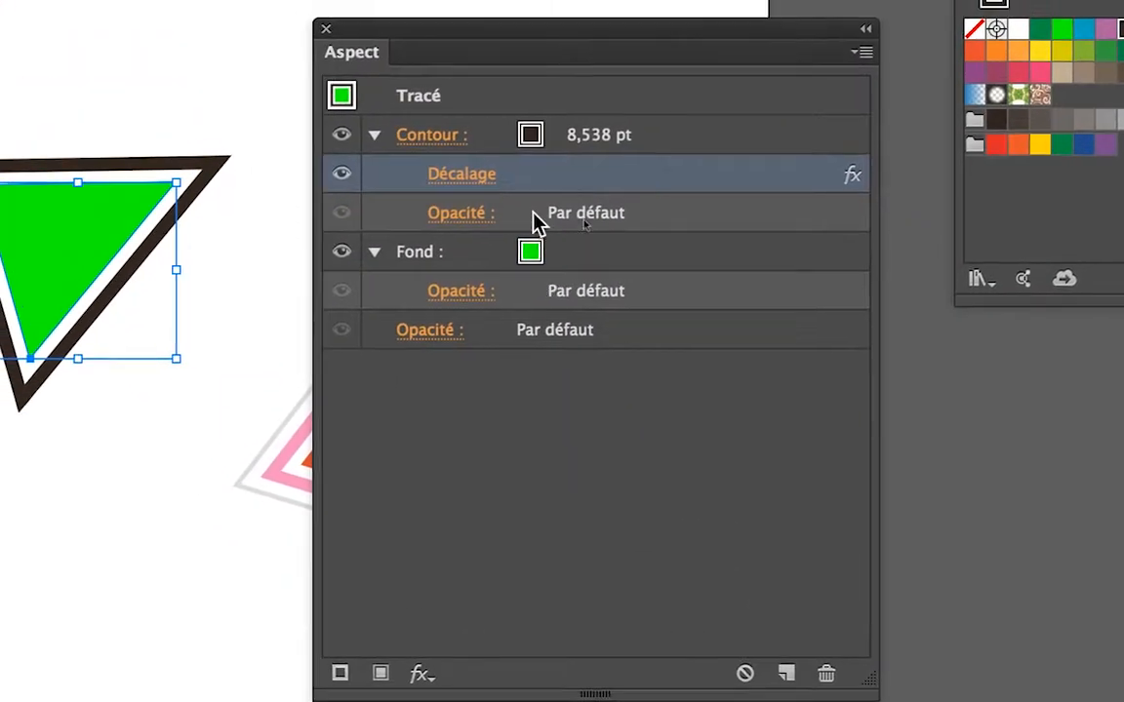
{"action": "left_click", "coordinate": [564, 188]}
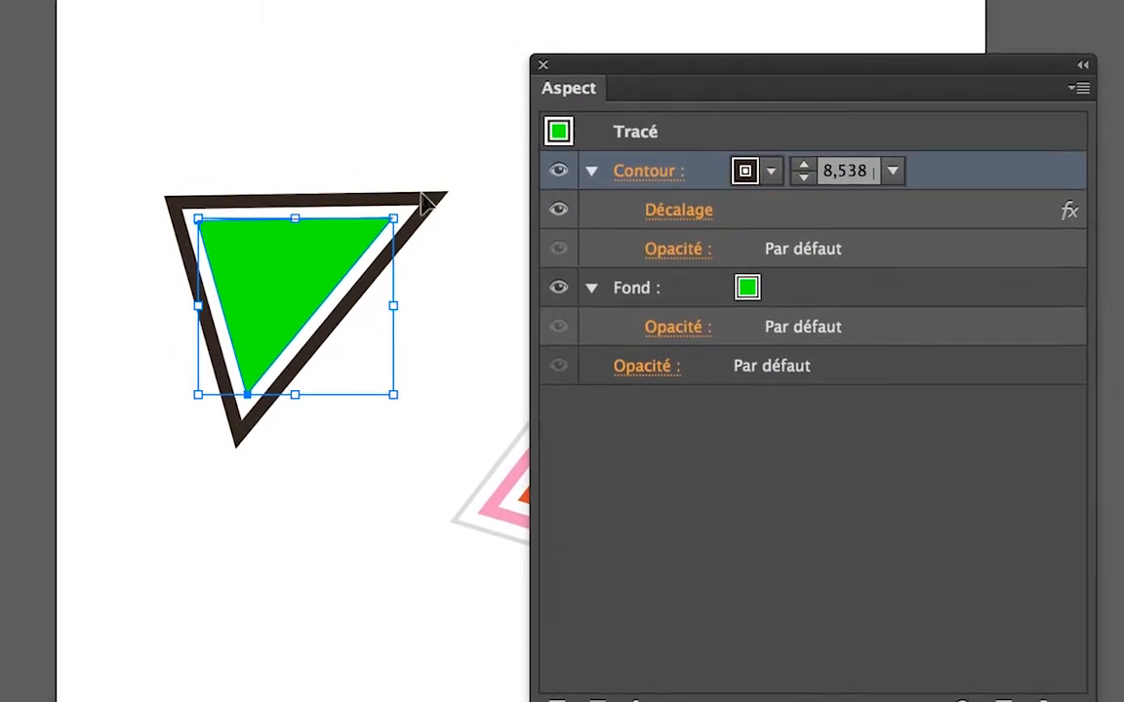
{"action": "left_click", "coordinate": [165, 199]}
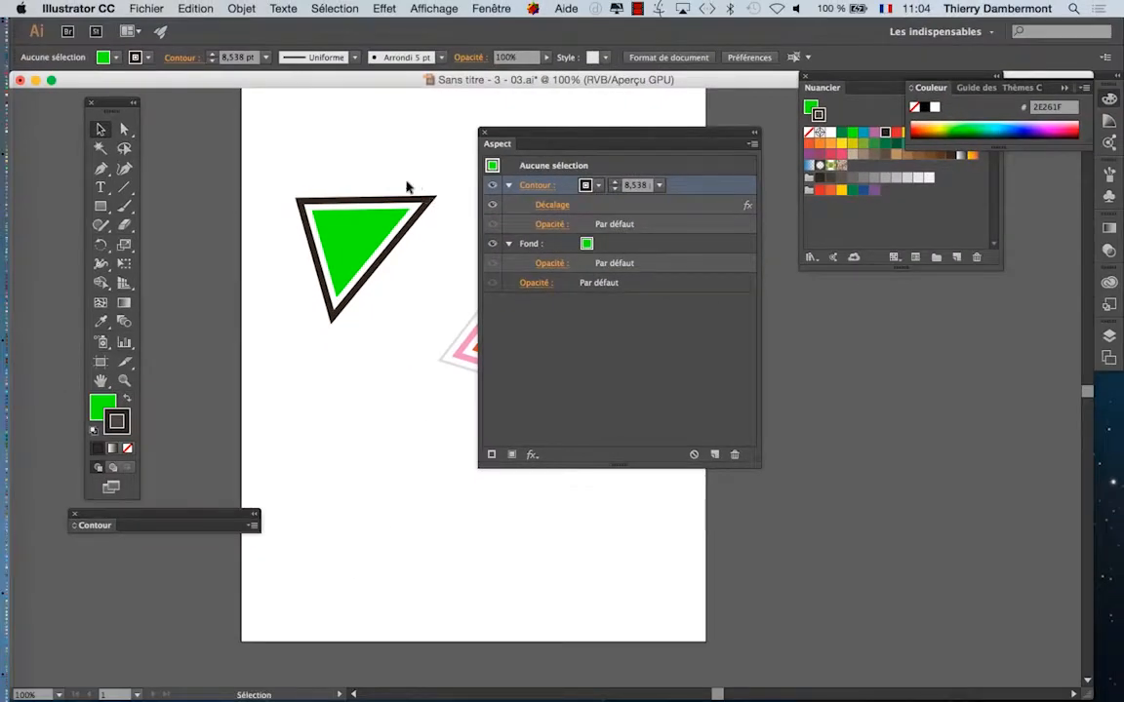
Move the Aspect panel off the orange triangle and select the green and orange triangles in turn to compare their appearance attributes
{"action": "left_click_drag", "start_coordinate": [512, 144], "coordinate": [851, 385]}
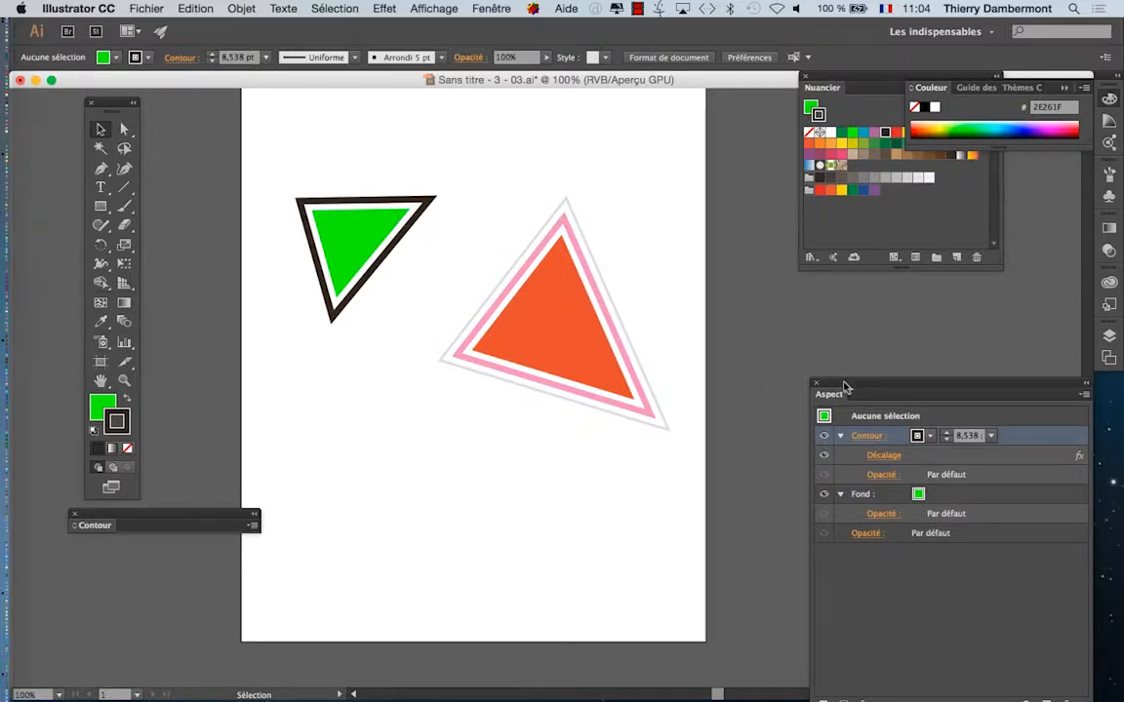
{"action": "left_click_drag", "start_coordinate": [845, 387], "coordinate": [715, 184]}
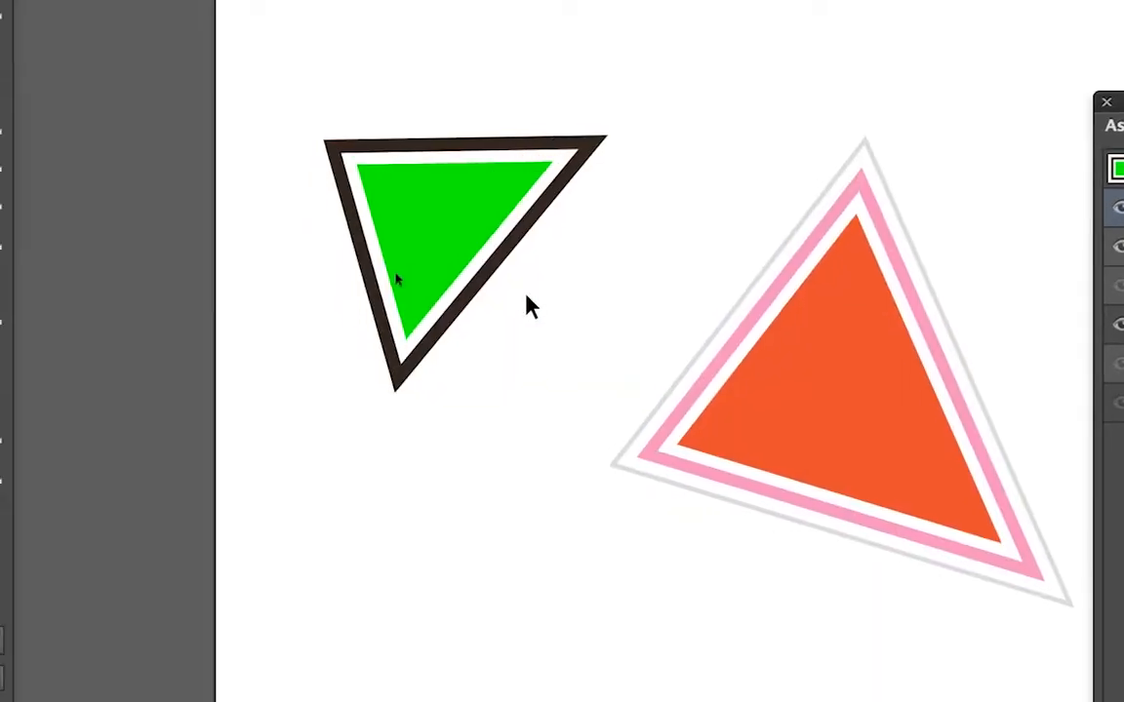
{"action": "left_click", "coordinate": [45, 202]}
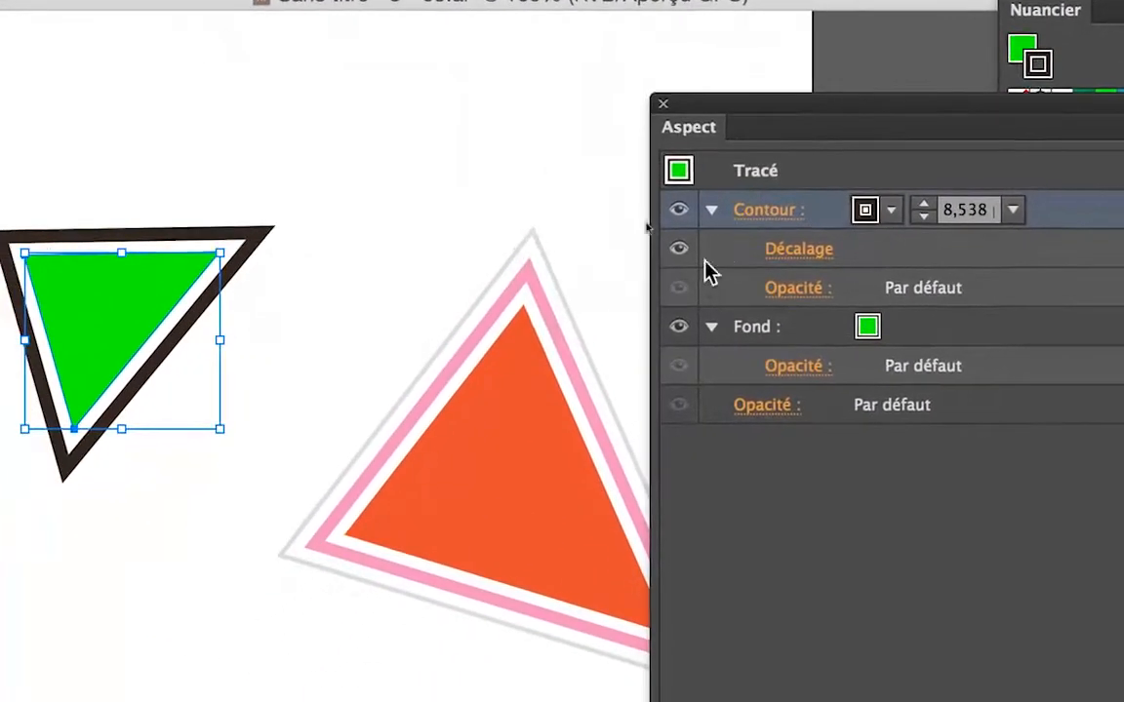
{"action": "left_click", "coordinate": [553, 395]}
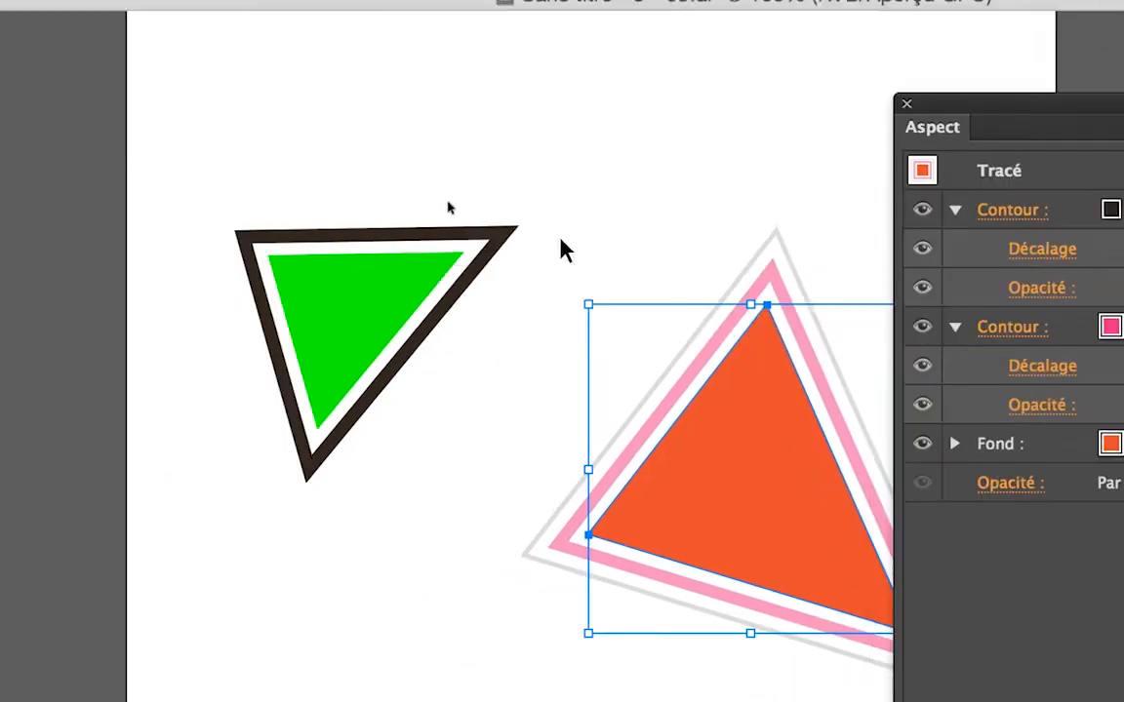
{"action": "left_click", "coordinate": [171, 259]}
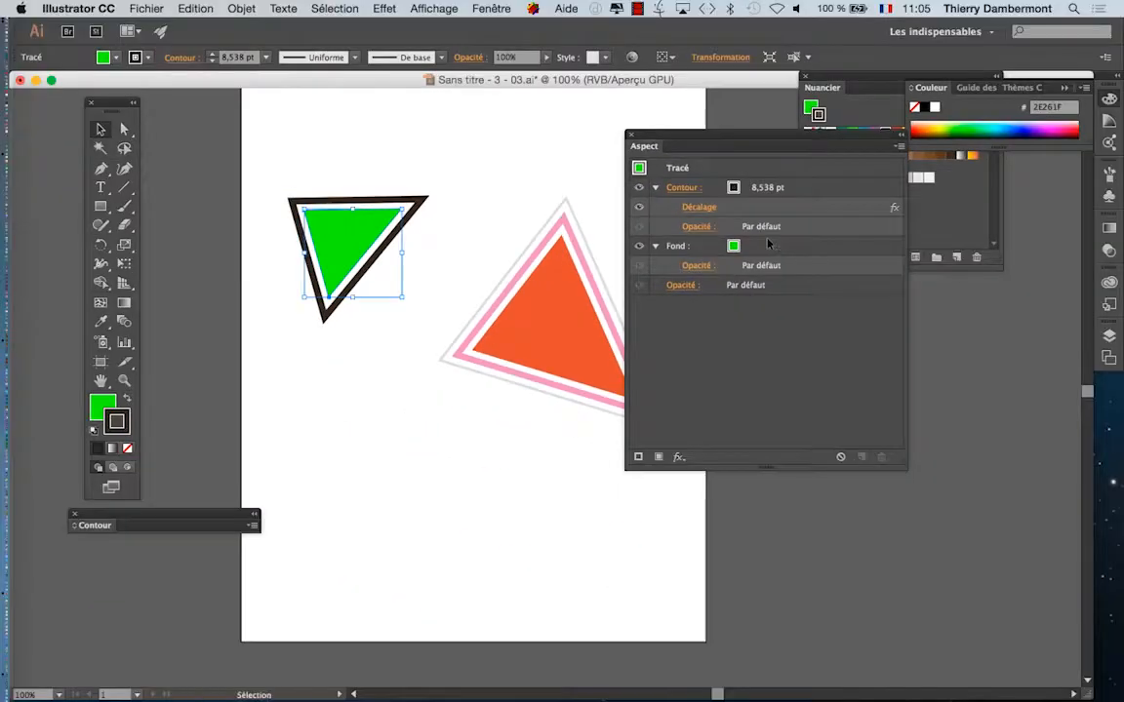
Place the Aspect panel outside the artboard and move the orange triangle to just below the green one
{"action": "left_click_drag", "start_coordinate": [717, 151], "coordinate": [844, 308]}
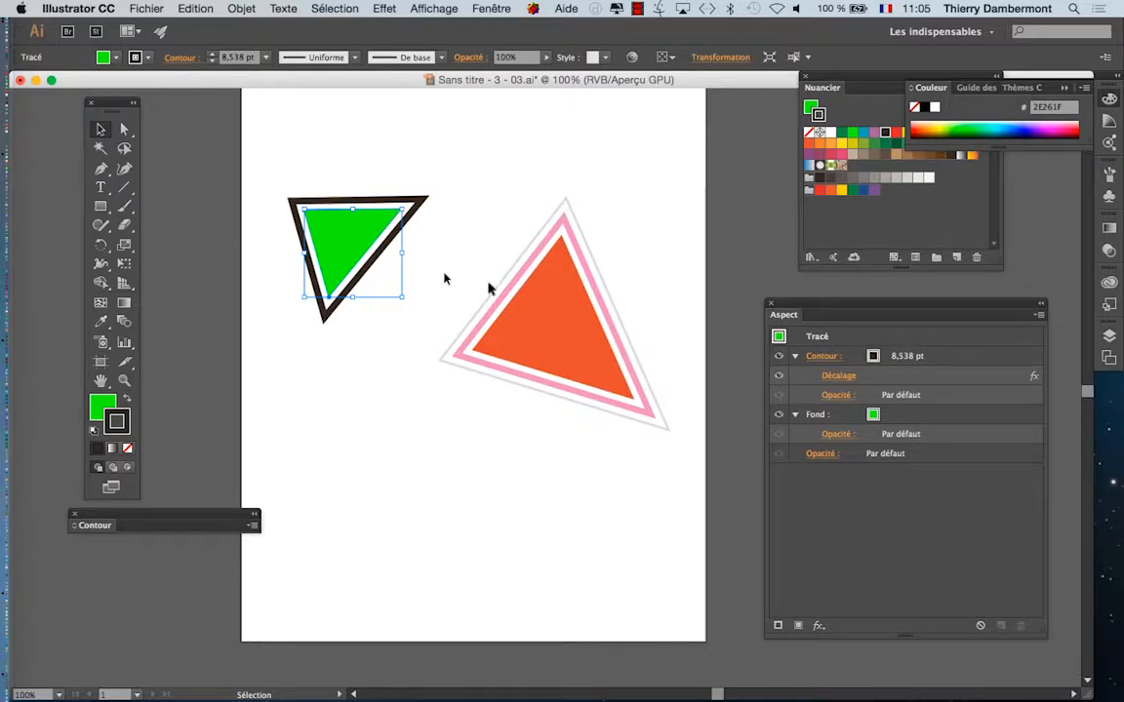
{"action": "left_click", "coordinate": [532, 295]}
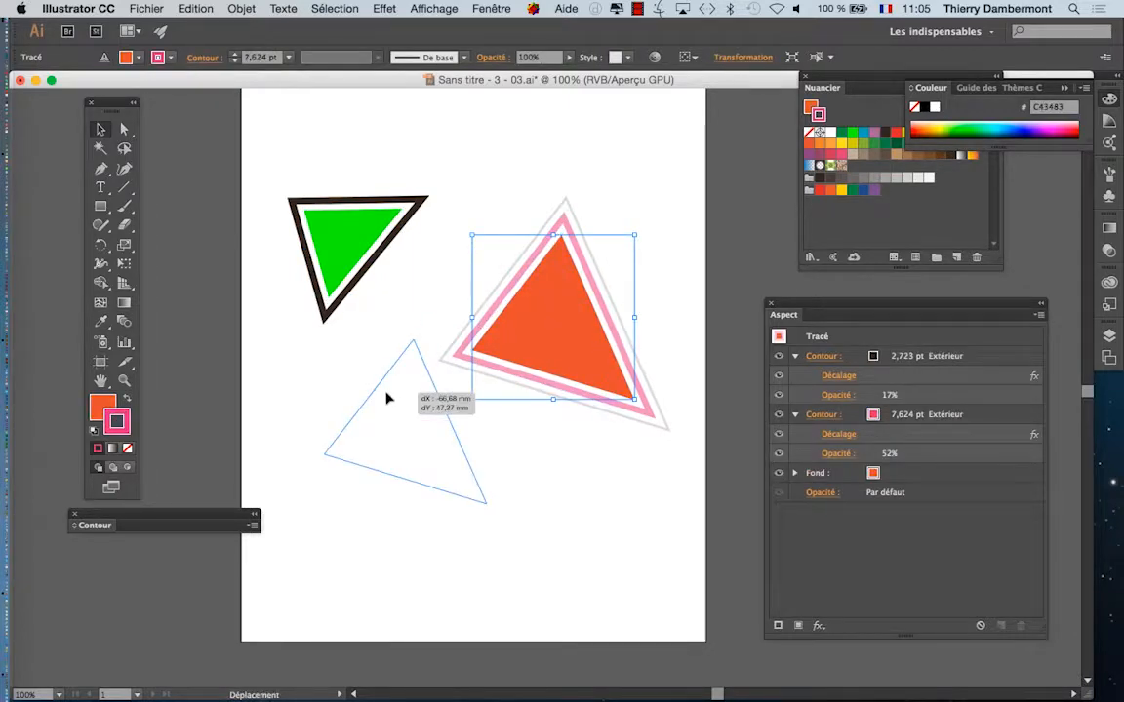
{"action": "left_click_drag", "start_coordinate": [386, 398], "coordinate": [386, 398]}
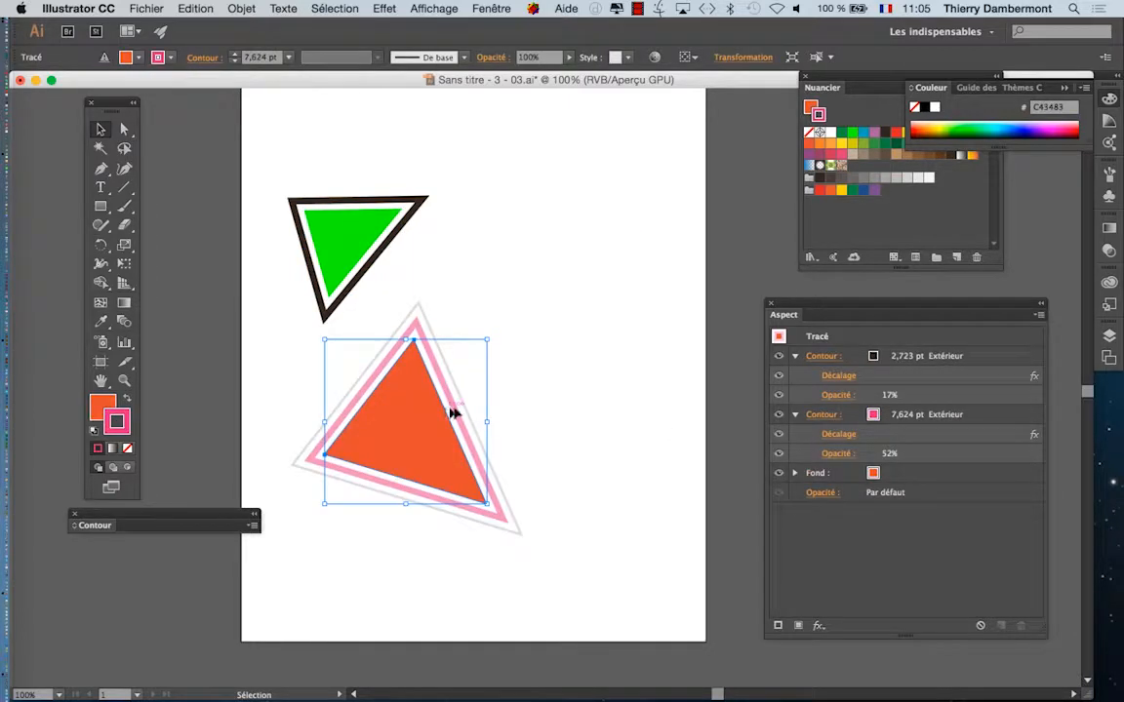
Show the graphic styles and detach them as a floating panel in the free area beside the two triangles
{"action": "left_click", "coordinate": [493, 9]}
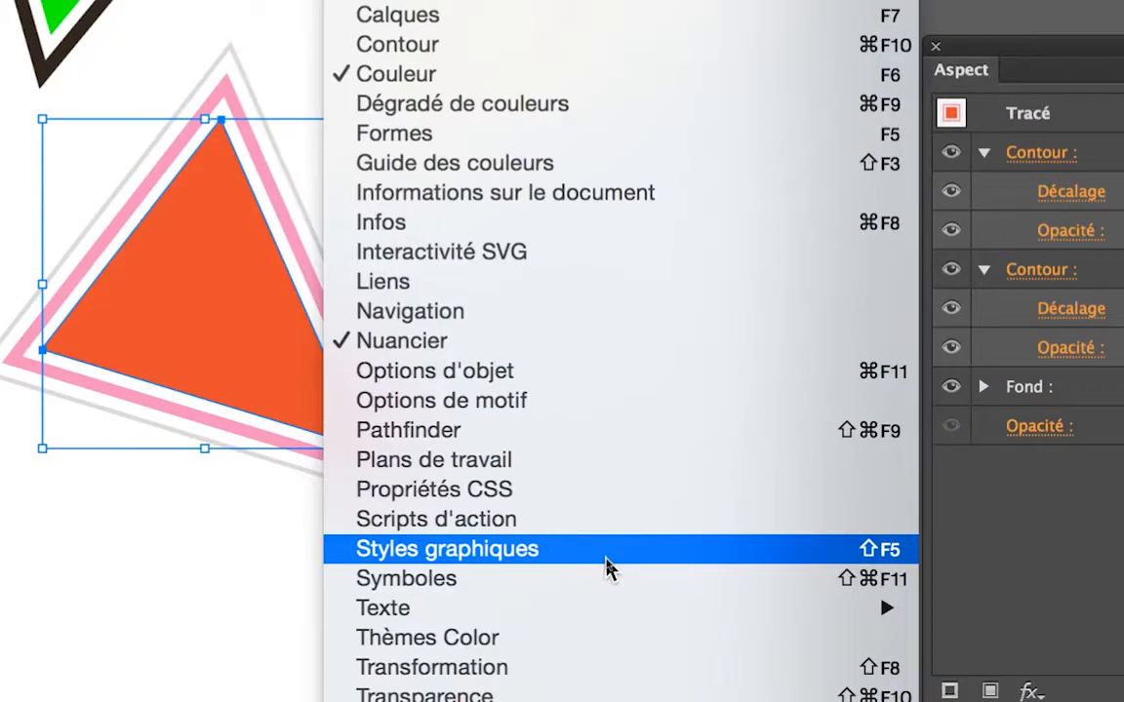
{"action": "left_click", "coordinate": [607, 569]}
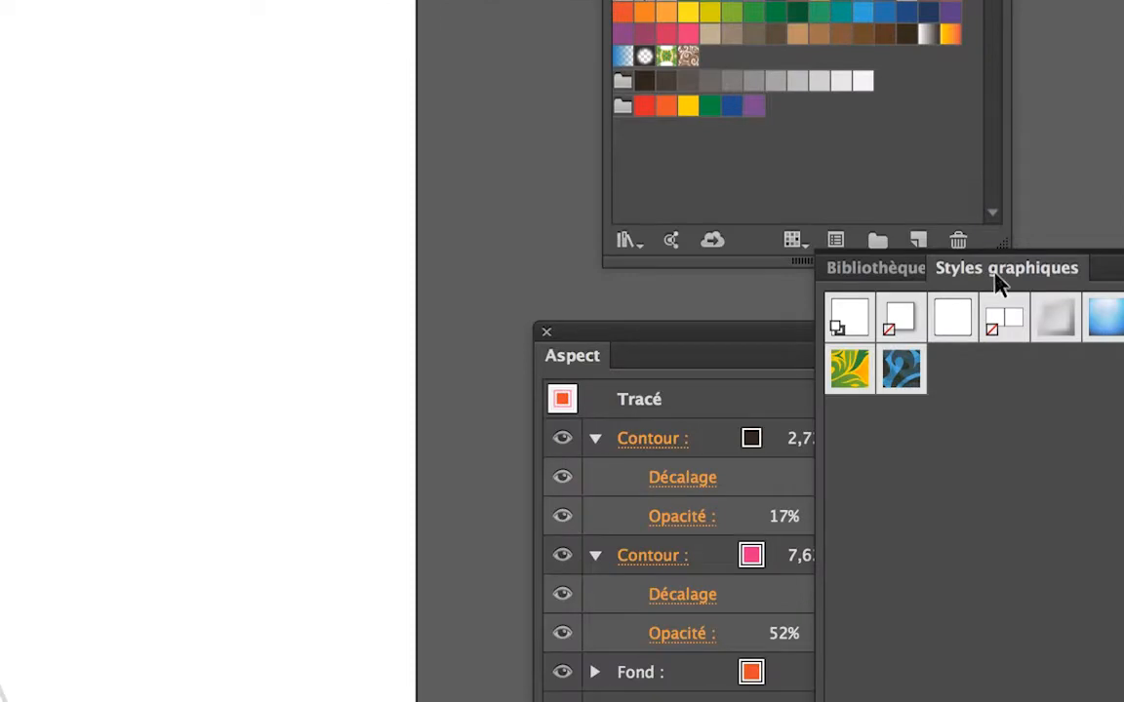
{"action": "left_click_drag", "start_coordinate": [998, 281], "coordinate": [300, 163]}
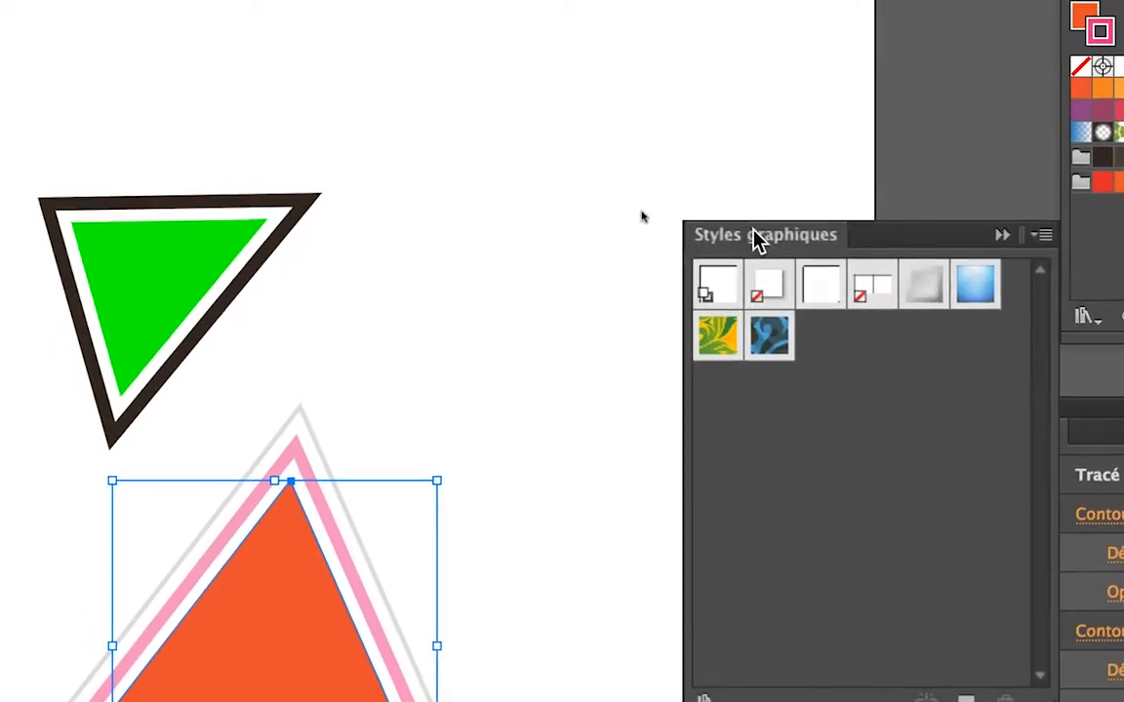
{"action": "left_click_drag", "start_coordinate": [759, 239], "coordinate": [648, 97]}
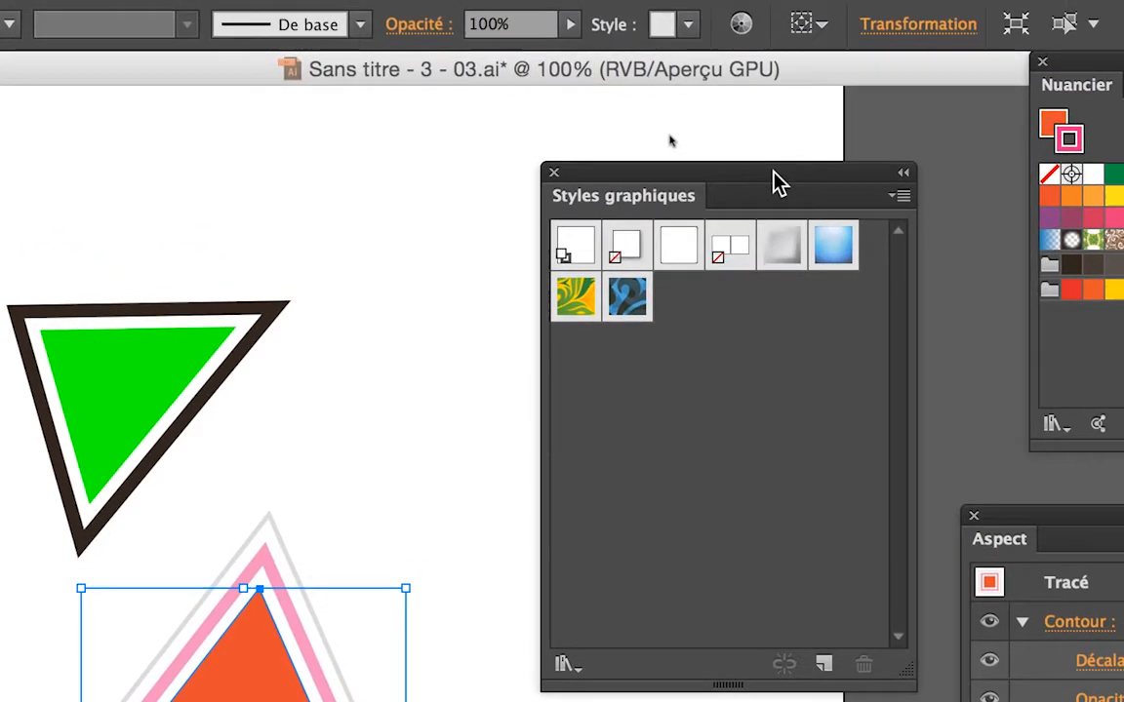
{"action": "left_click_drag", "start_coordinate": [817, 104], "coordinate": [793, 161]}
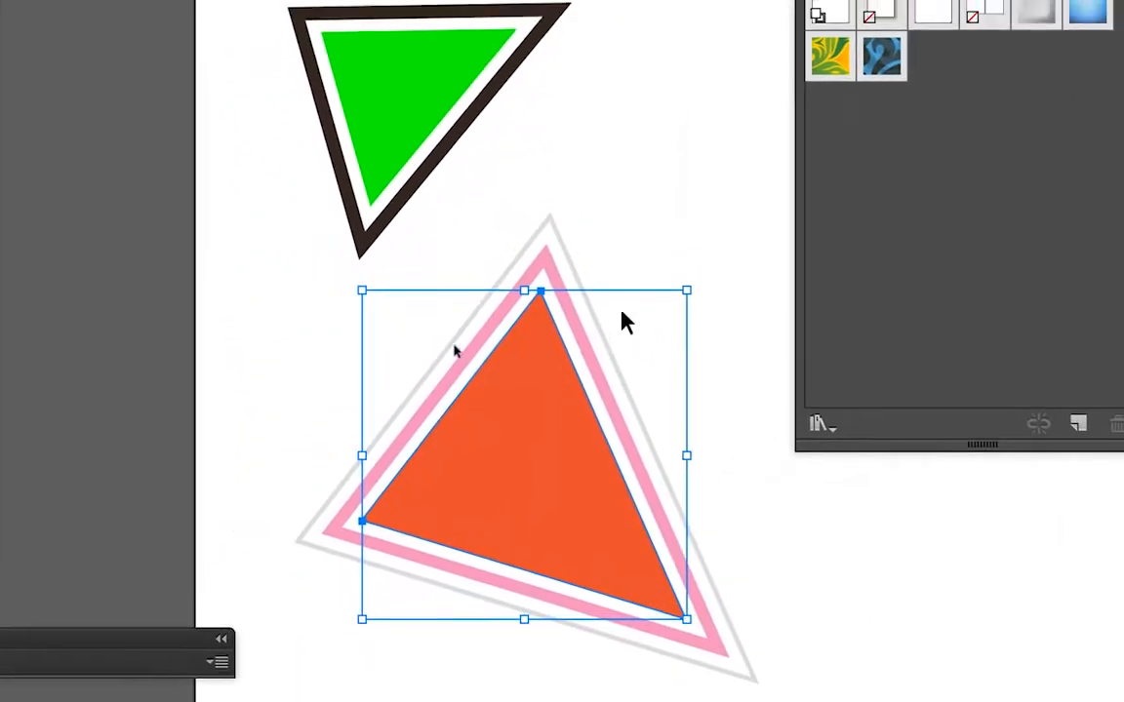
Reselect the orange triangle and save its double-outline appearance as a new graphic style
{"action": "left_click", "coordinate": [615, 219]}
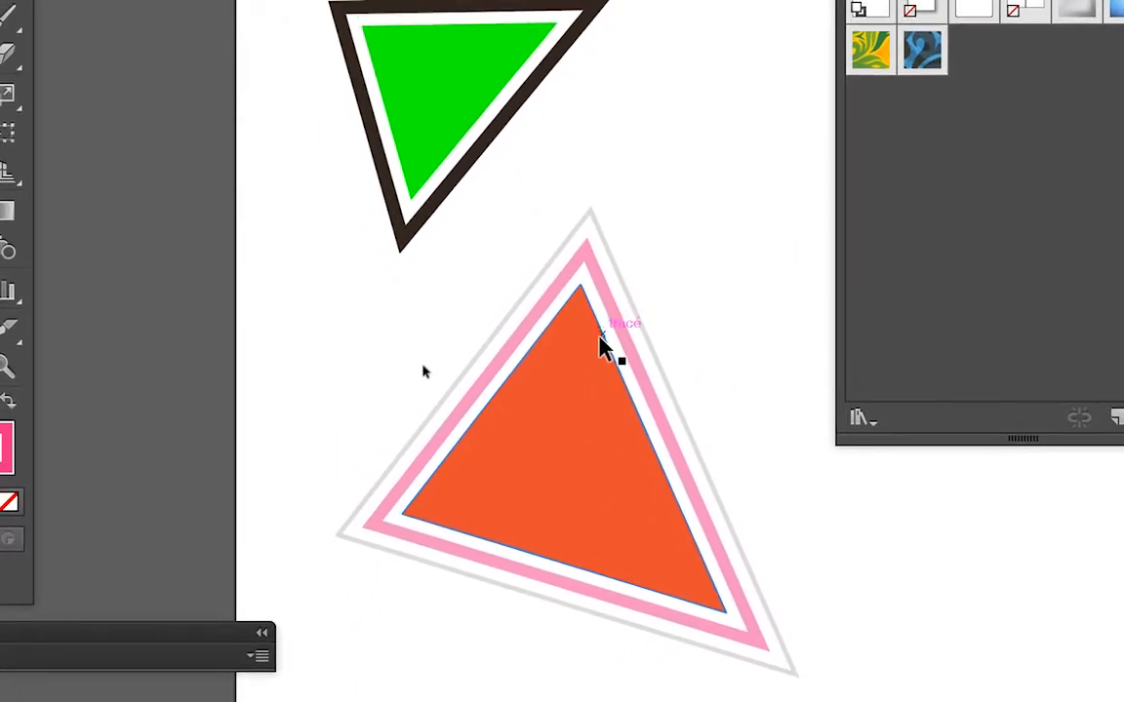
{"action": "left_click", "coordinate": [605, 339]}
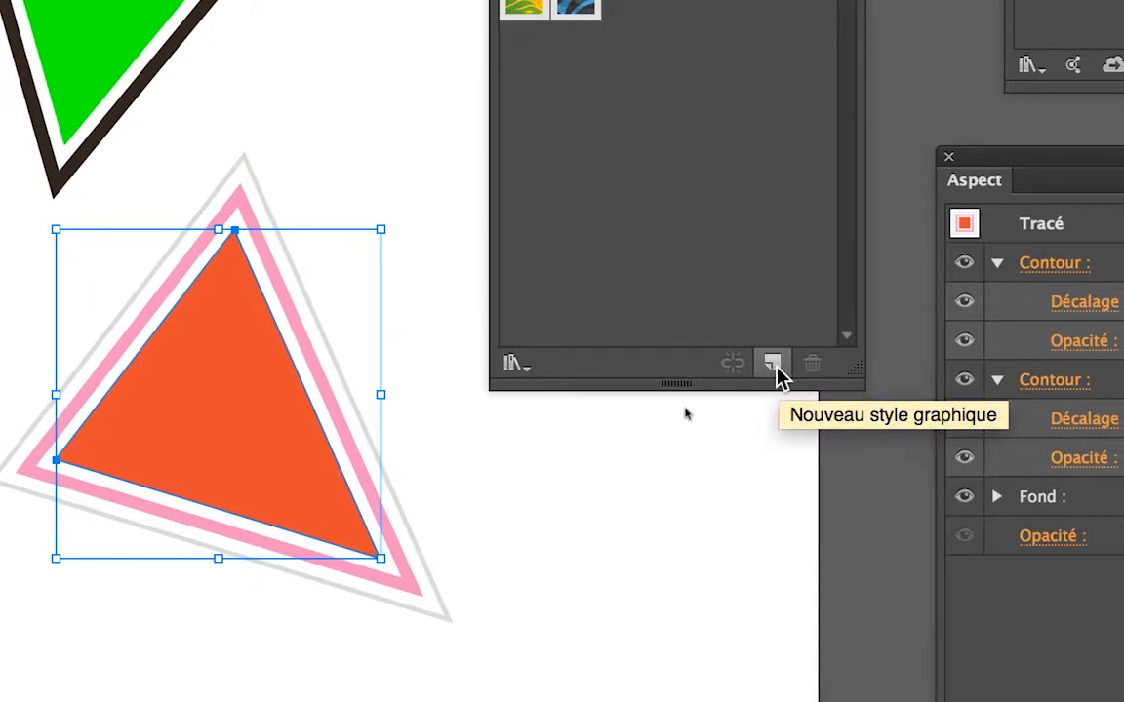
{"action": "left_click", "coordinate": [773, 366]}
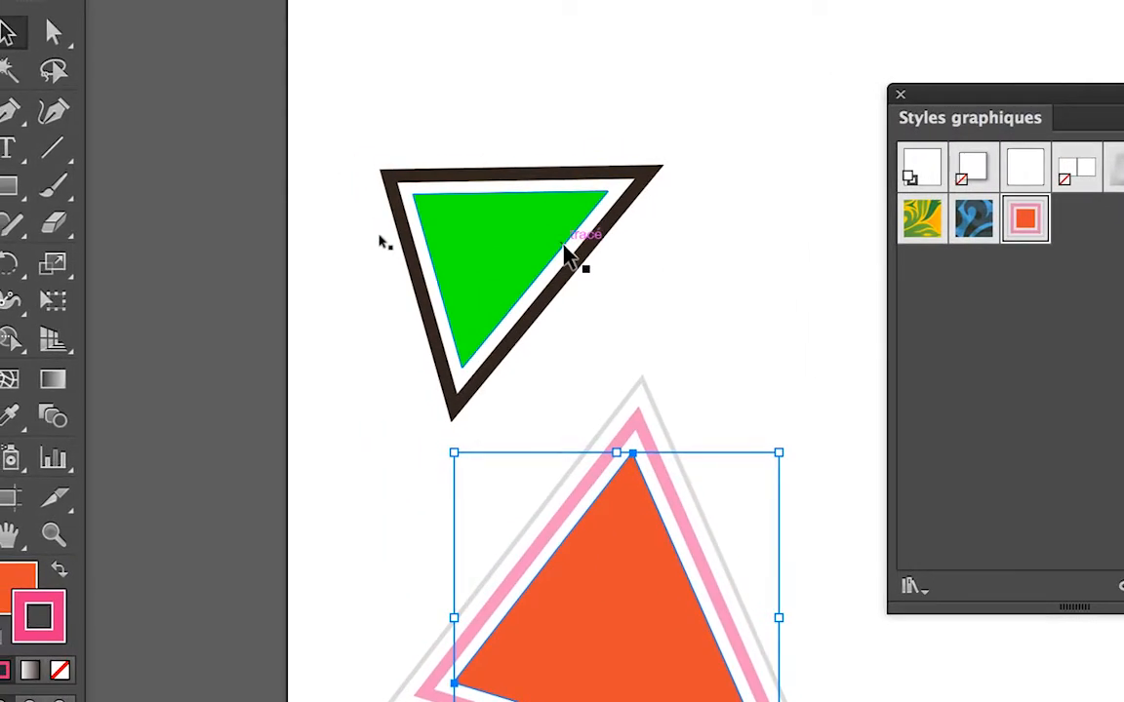
Save the green triangle's appearance as another new graphic style and move the Styles graphiques panel off the artboard
{"action": "left_click", "coordinate": [250, 246]}
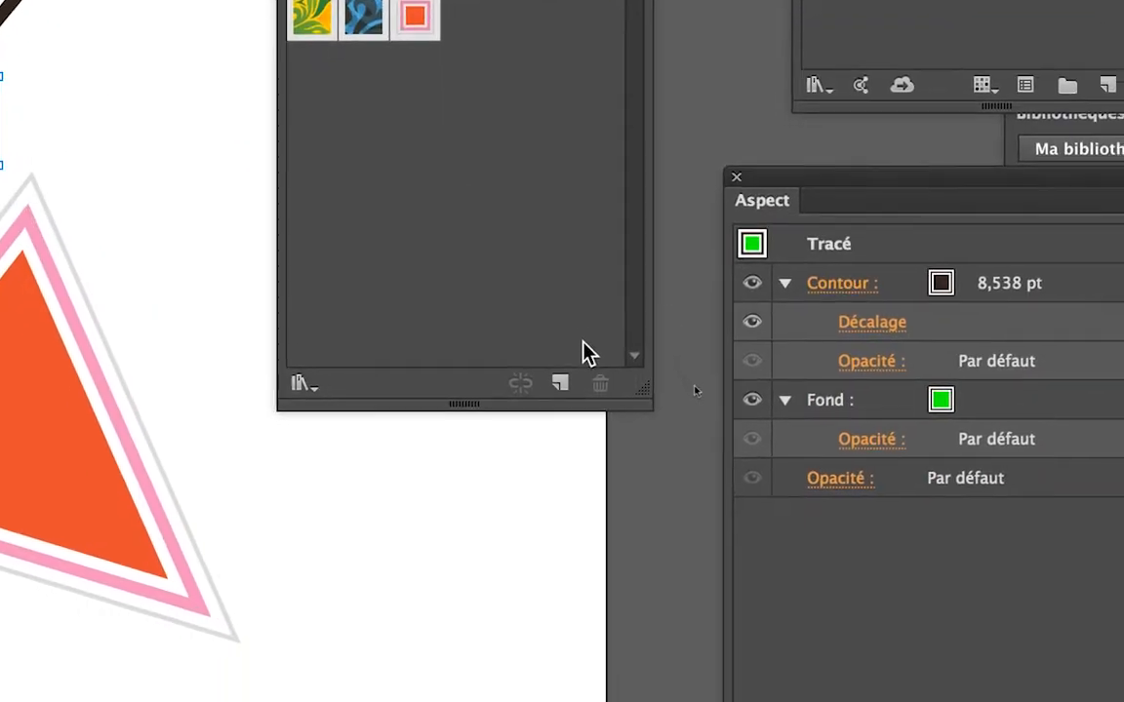
{"action": "left_click", "coordinate": [780, 559]}
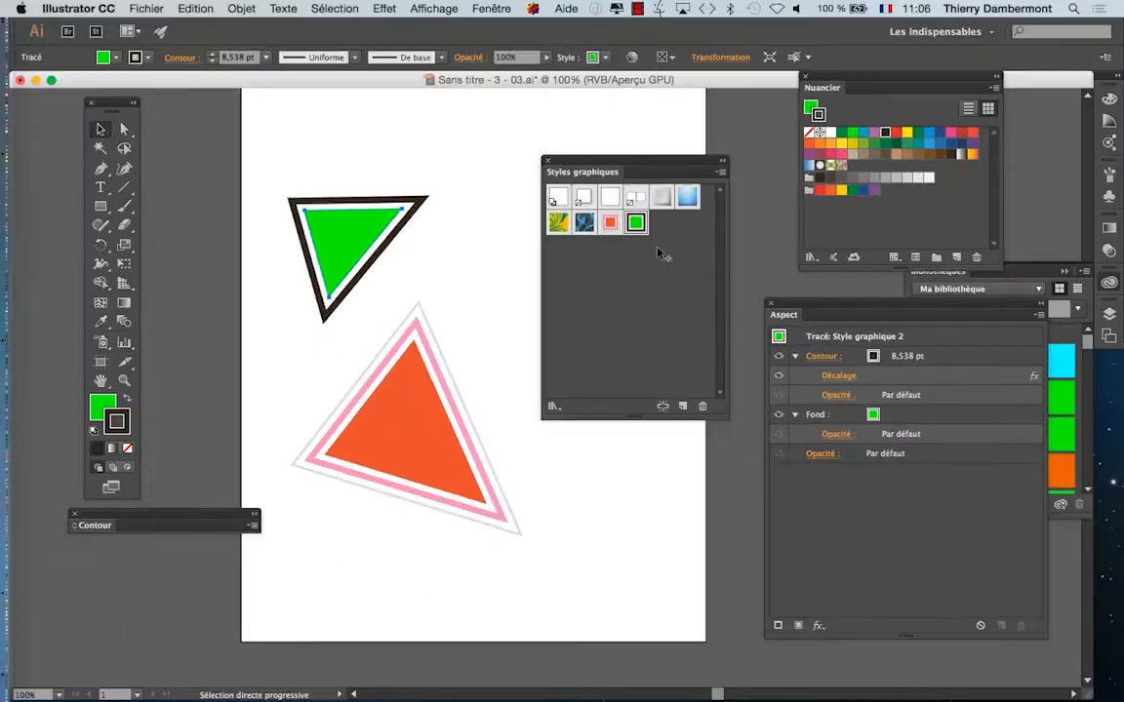
{"action": "left_click_drag", "start_coordinate": [433, 77], "coordinate": [639, 46]}
{"action": "left_click_drag", "start_coordinate": [699, 148], "coordinate": [738, 124]}
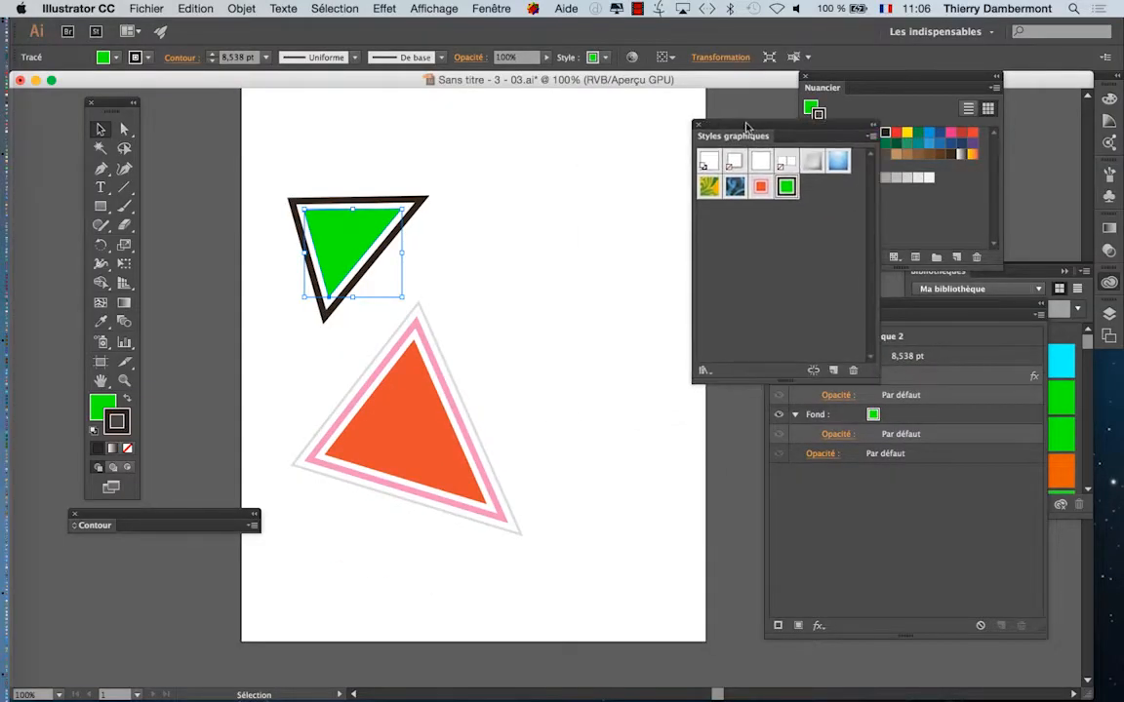
Detach the Rectangle tool's group of shape tools as a floating palette and place it above the green triangle
{"action": "left_click_drag", "start_coordinate": [366, 229], "coordinate": [258, 190]}
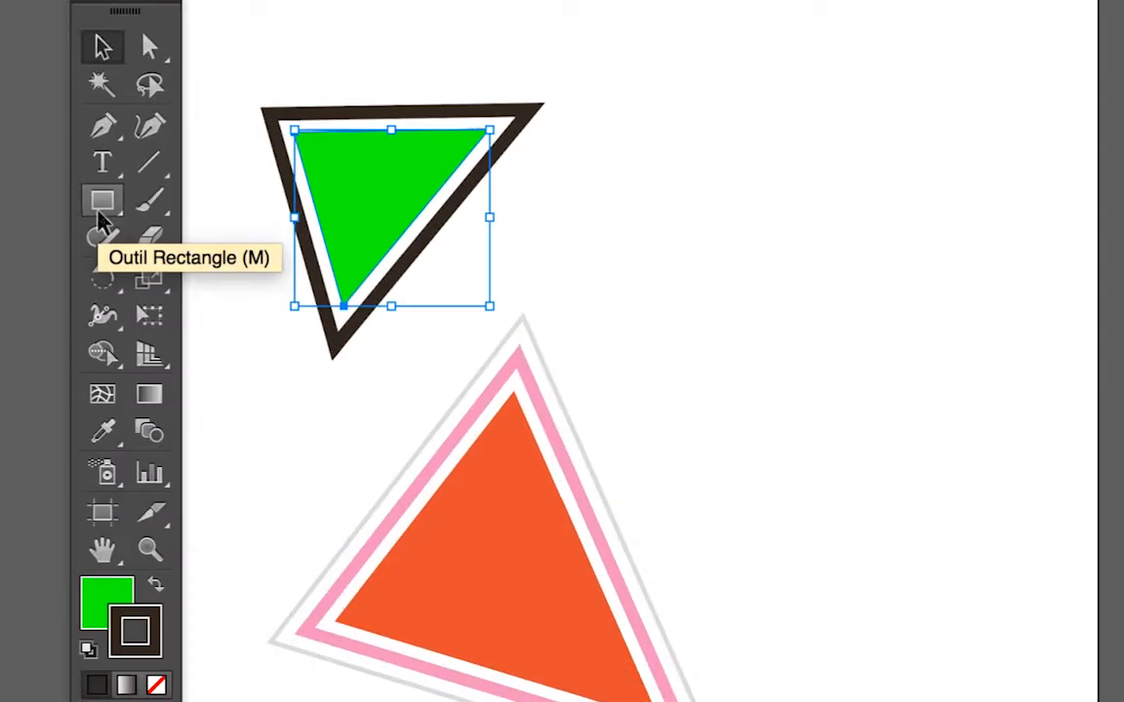
{"action": "left_click", "coordinate": [104, 219]}
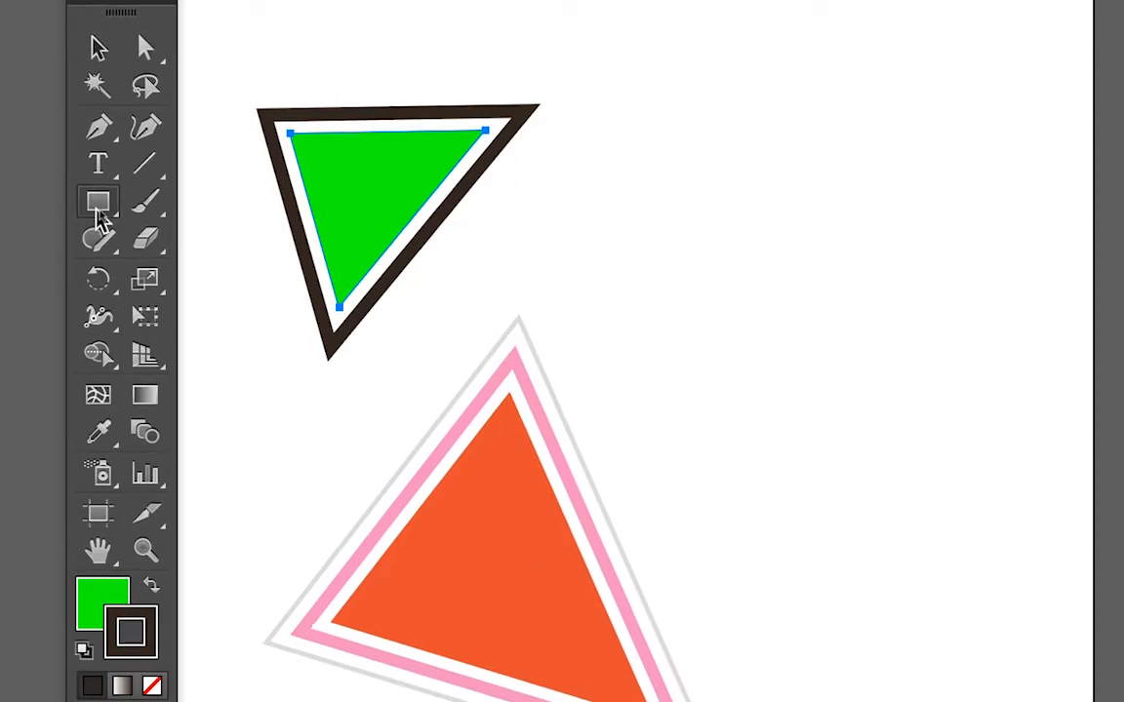
{"action": "left_click", "coordinate": [98, 211]}
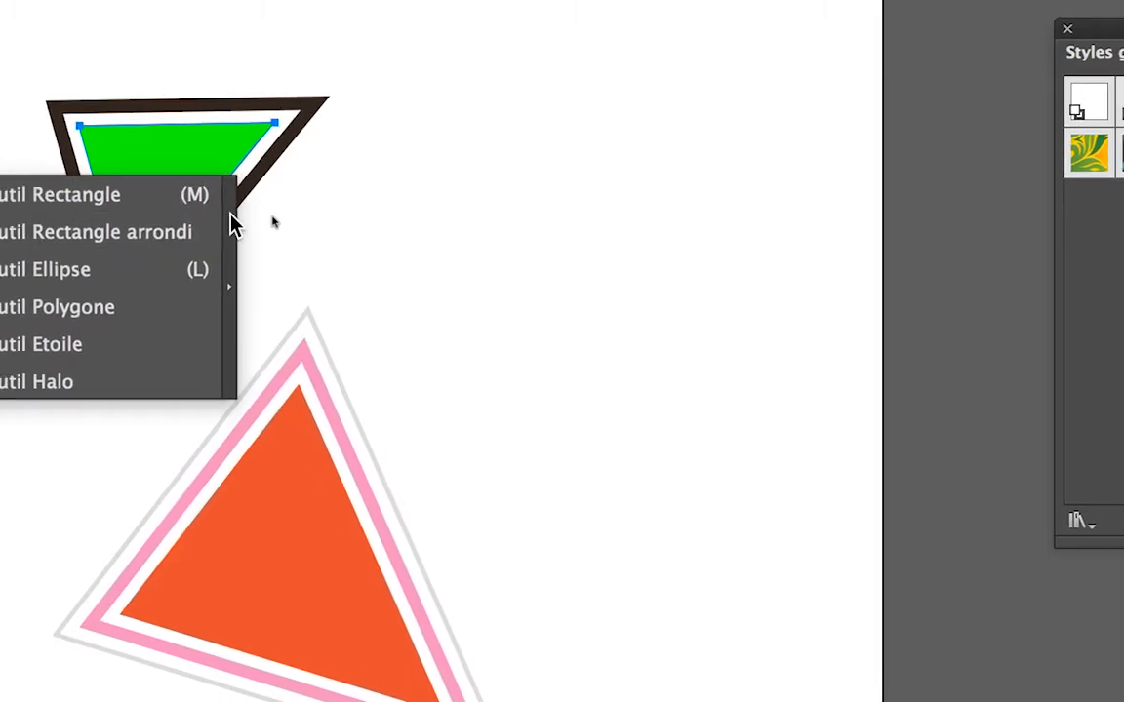
{"action": "left_click", "coordinate": [234, 225]}
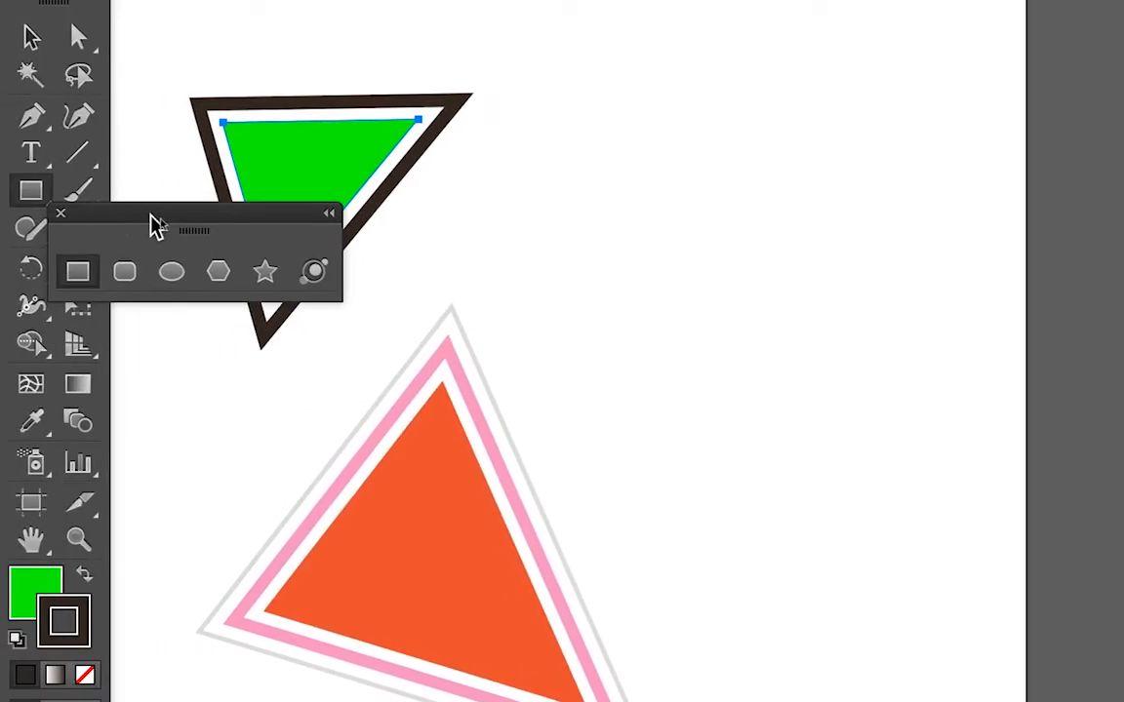
{"action": "left_click_drag", "start_coordinate": [153, 217], "coordinate": [301, 9]}
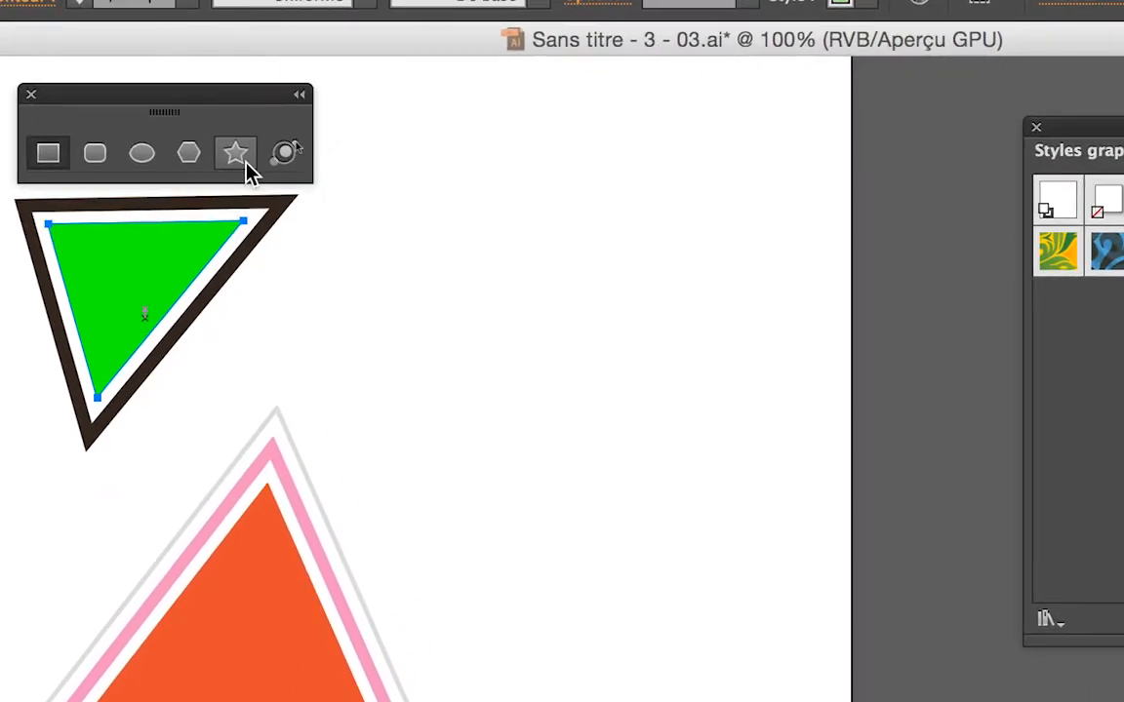
Draw a large, slightly rotated five-pointed star with the Star tool beside the green triangle
{"action": "left_click", "coordinate": [324, 197]}
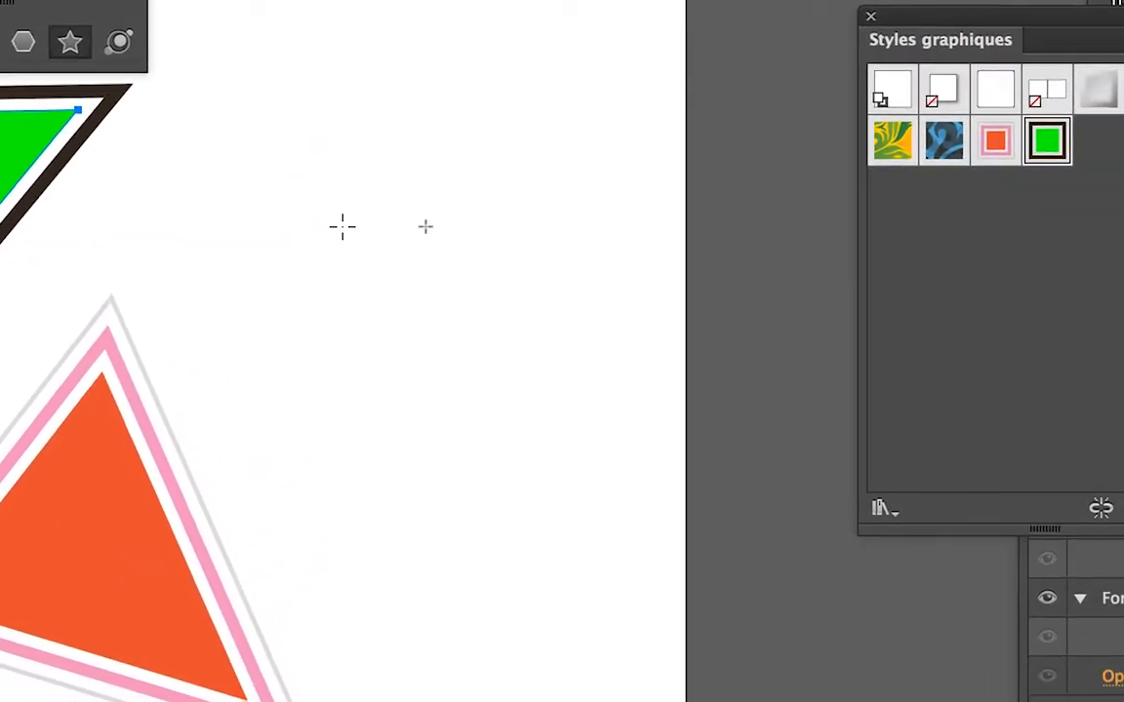
{"action": "left_click_drag", "start_coordinate": [504, 335], "coordinate": [585, 386]}
{"action": "mouse_move", "coordinate": [375, 246]}
{"action": "left_mouse_down"}
{"action": "mouse_move", "coordinate": [464, 300]}
{"action": "mouse_move", "coordinate": [450, 292]}
{"action": "left_mouse_up"}
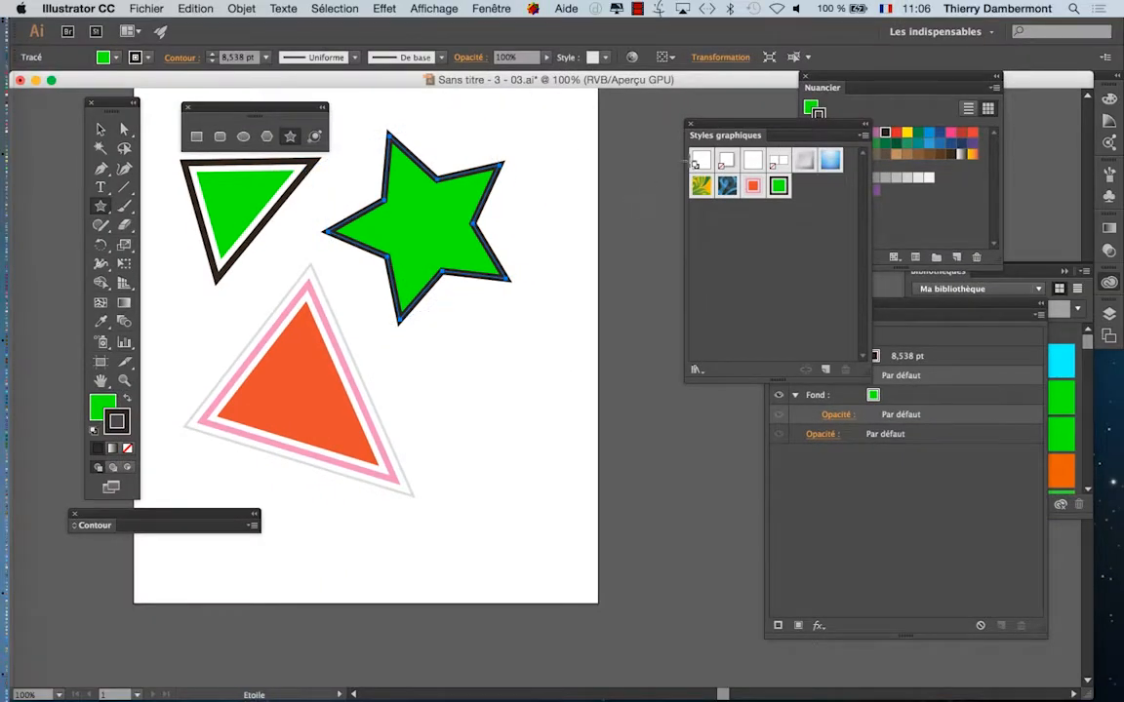
Bring the Styles graphiques panel beside the star and apply the saved green and orange styles to it alternately, ending with green
{"action": "left_click_drag", "start_coordinate": [711, 127], "coordinate": [562, 113]}
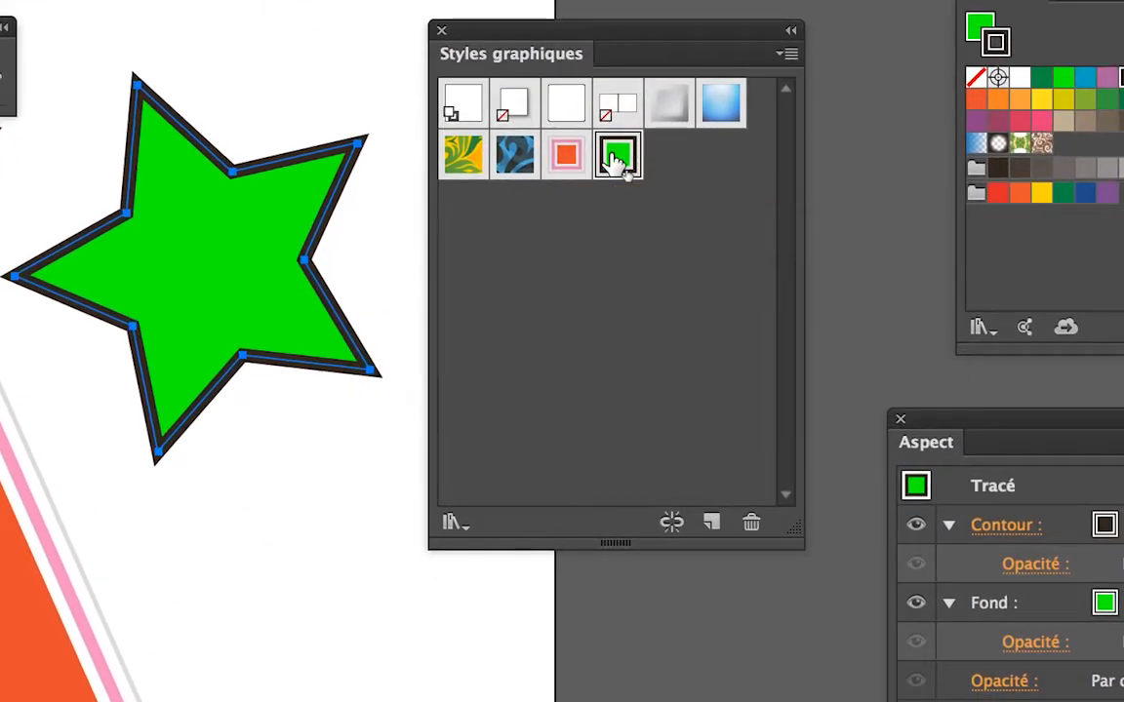
{"action": "left_click", "coordinate": [616, 158]}
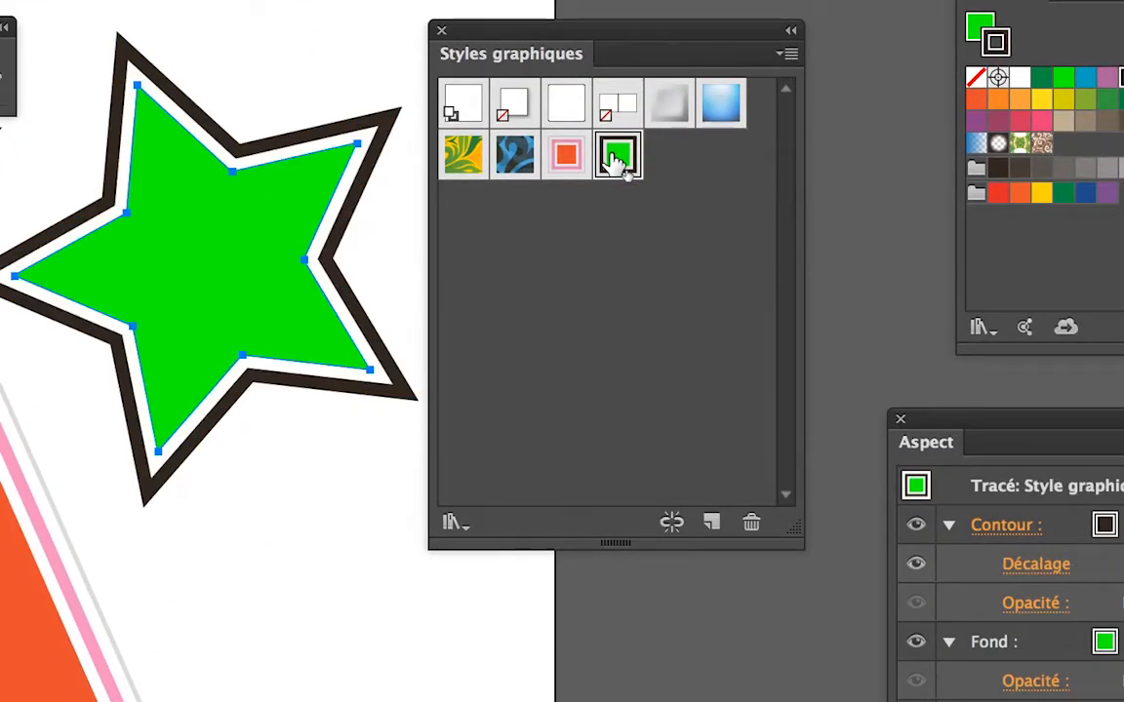
{"action": "left_click", "coordinate": [576, 164]}
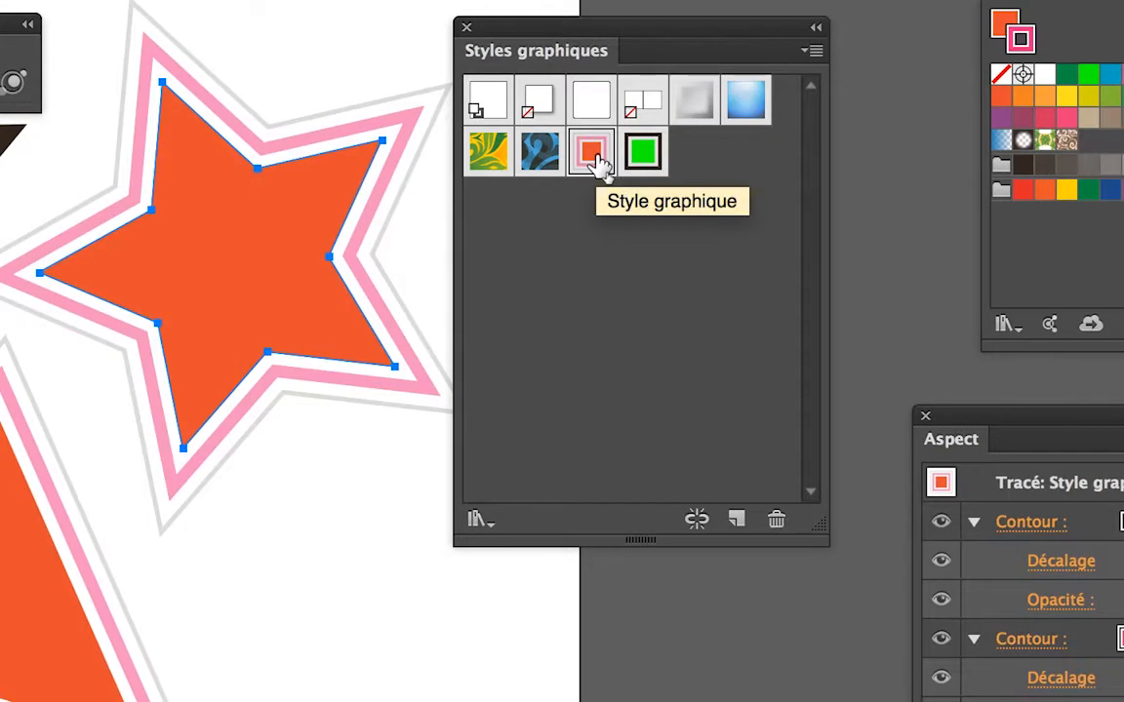
{"action": "left_click", "coordinate": [636, 158]}
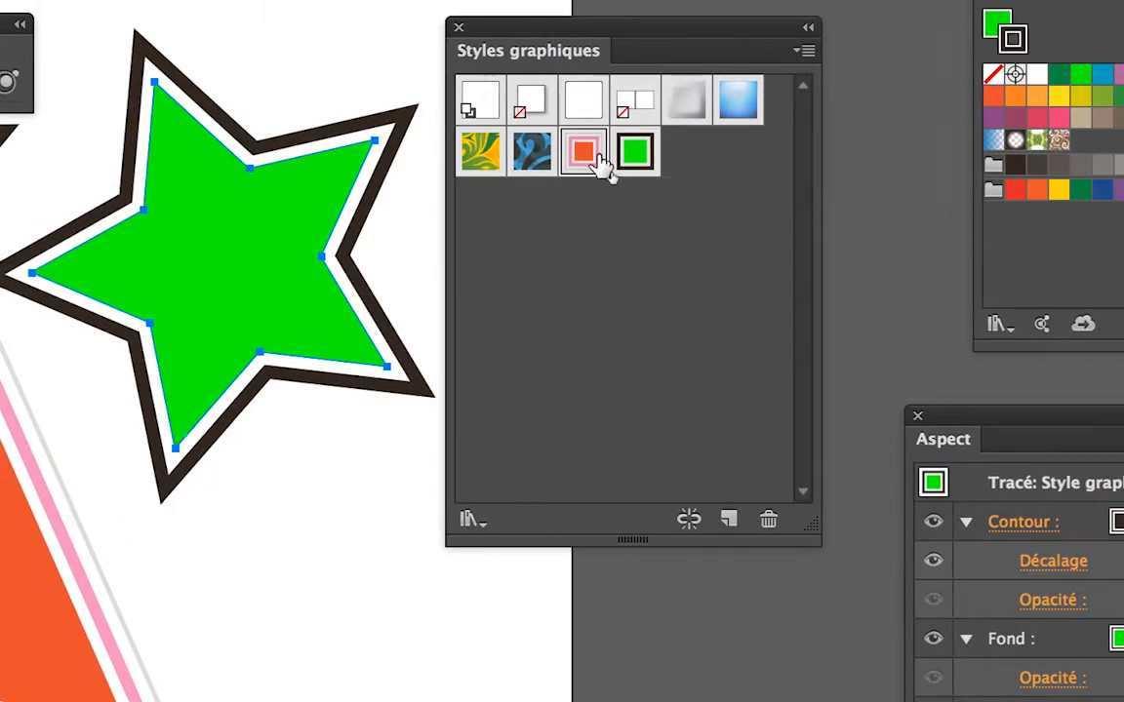
{"action": "left_click", "coordinate": [599, 158]}
{"action": "left_click", "coordinate": [636, 156]}
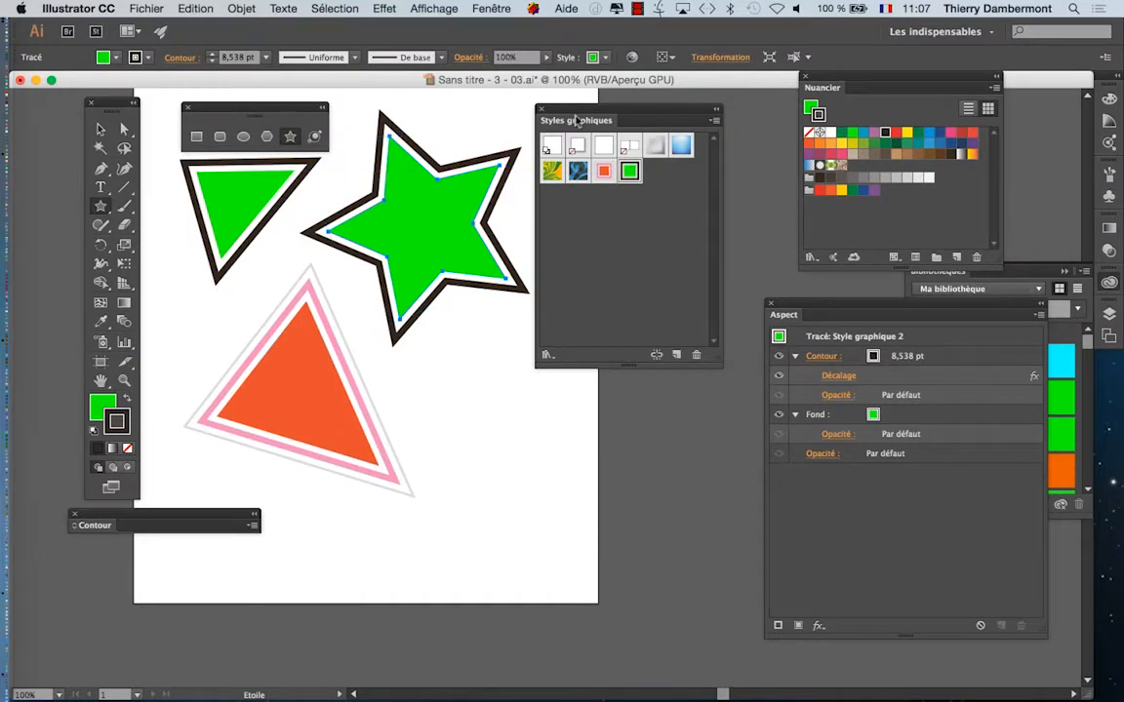
Move the Styles graphiques panel clear of the artboard, draw a medium star beside the orange triangle and apply the saved orange style to it
{"action": "left_click_drag", "start_coordinate": [575, 112], "coordinate": [674, 114]}
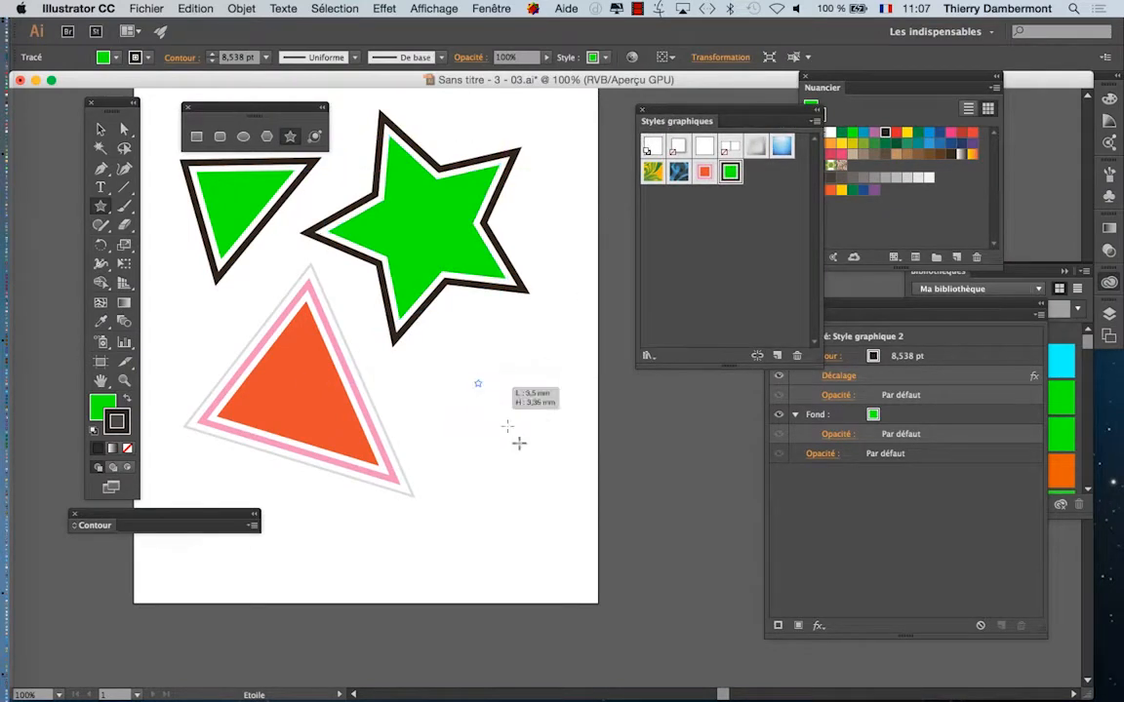
{"action": "mouse_move", "coordinate": [518, 444]}
{"action": "left_mouse_down"}
{"action": "mouse_move", "coordinate": [535, 459]}
{"action": "mouse_move", "coordinate": [528, 430]}
{"action": "left_mouse_up"}
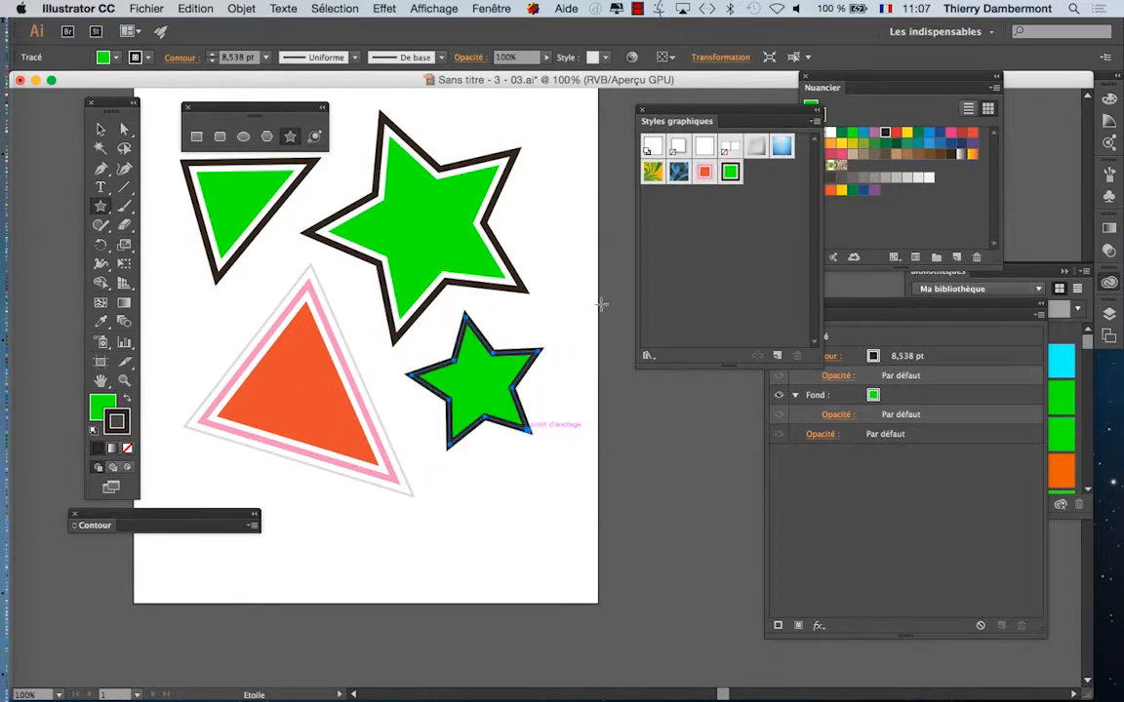
{"action": "left_click", "coordinate": [704, 173]}
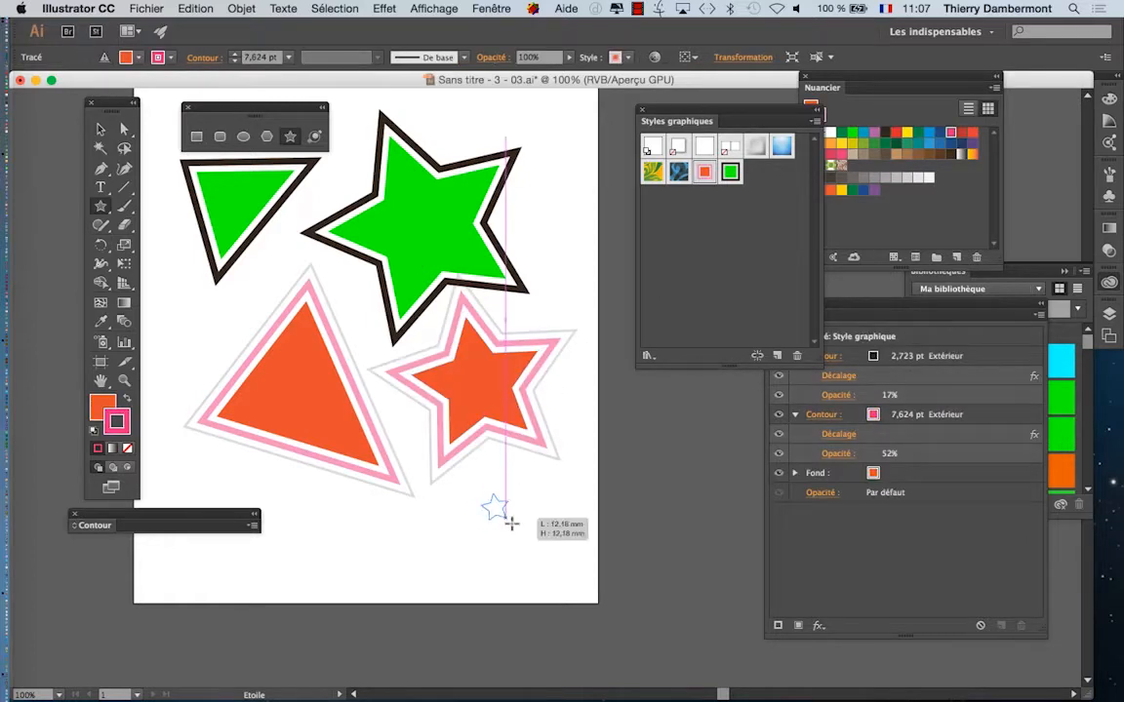
Draw a small star below the orange star with the saved green style, and another beside the large star with the orange style
{"action": "left_click_drag", "start_coordinate": [518, 531], "coordinate": [522, 536]}
{"action": "left_click", "coordinate": [731, 173]}
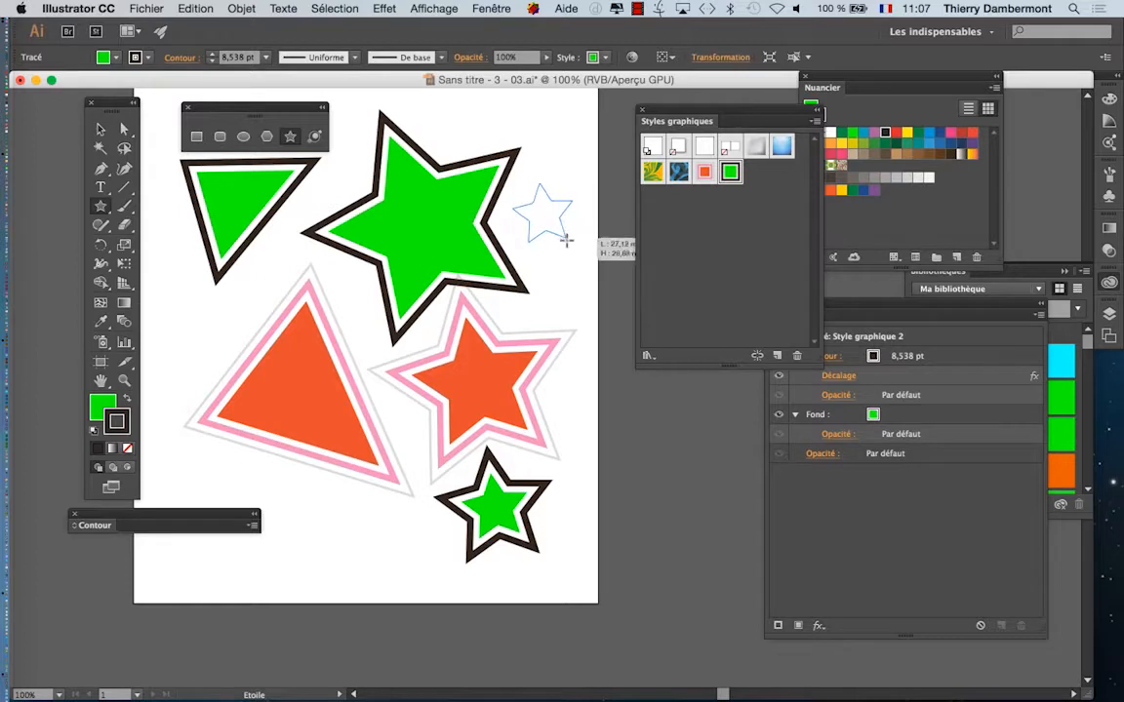
{"action": "left_click_drag", "start_coordinate": [566, 239], "coordinate": [568, 241]}
{"action": "left_click", "coordinate": [681, 176]}
{"action": "left_click", "coordinate": [703, 173]}
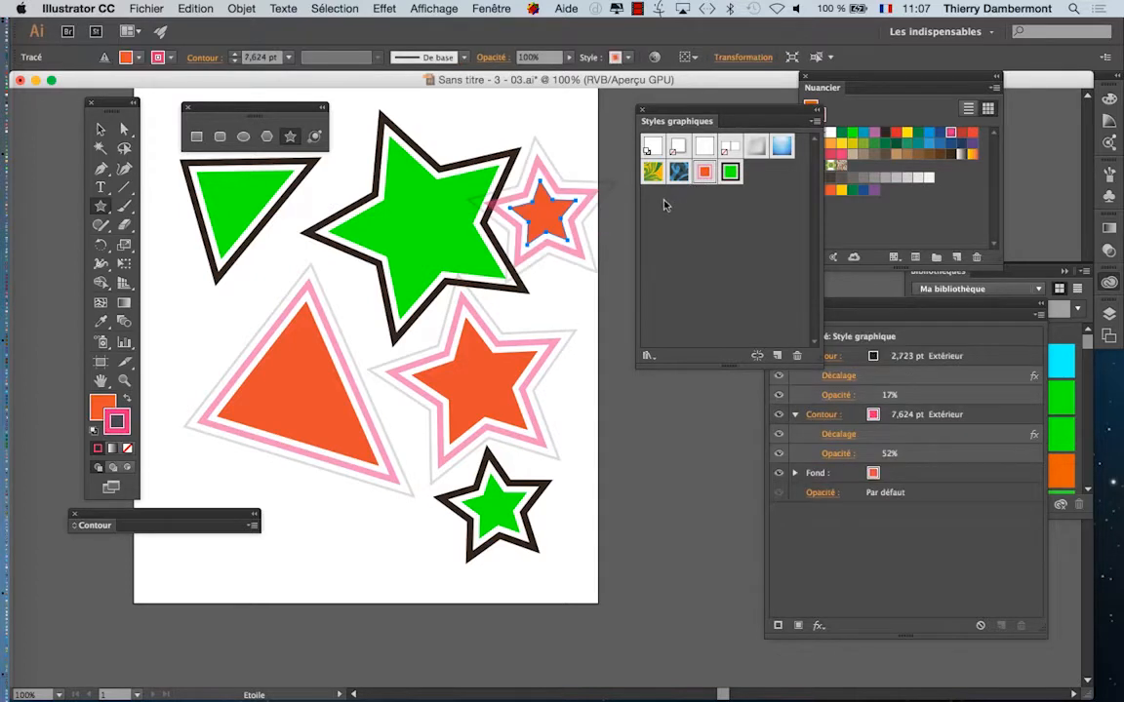
Shift the Styles graphiques panel farther from the artwork and move the green and orange triangles off the artboard
{"action": "left_click_drag", "start_coordinate": [660, 114], "coordinate": [727, 114]}
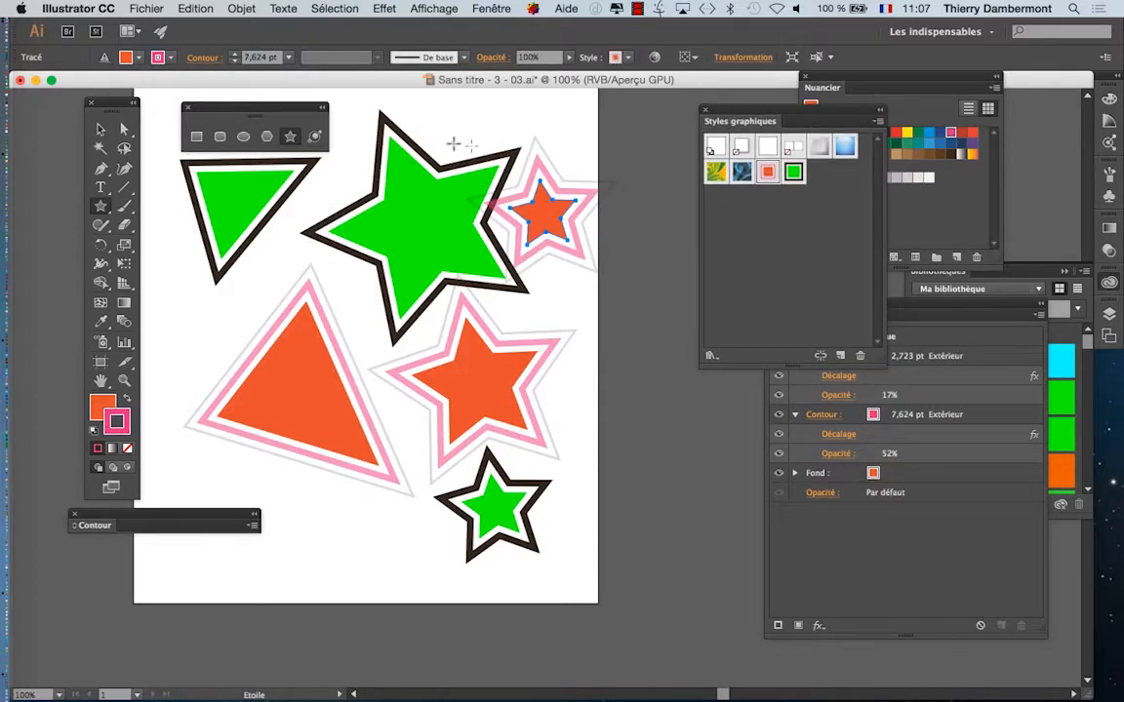
{"action": "scroll", "coordinate": [349, 315], "scroll_direction": "down", "scroll_amount": 1}
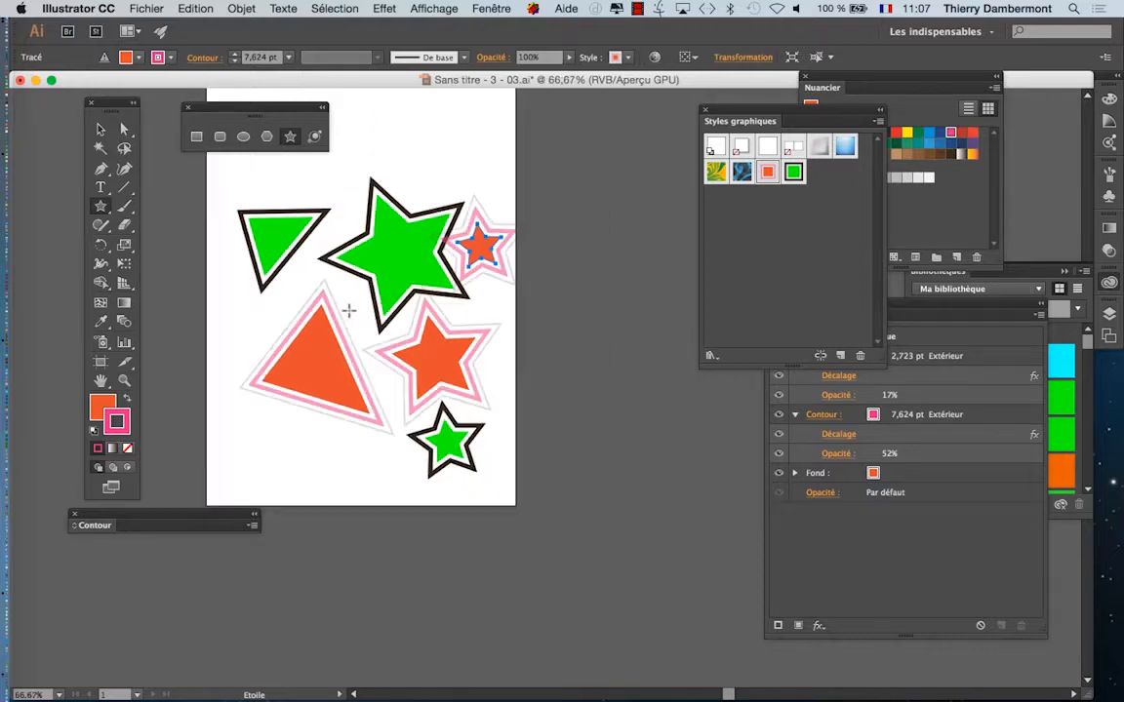
{"action": "left_click_drag", "start_coordinate": [361, 308], "coordinate": [437, 379]}
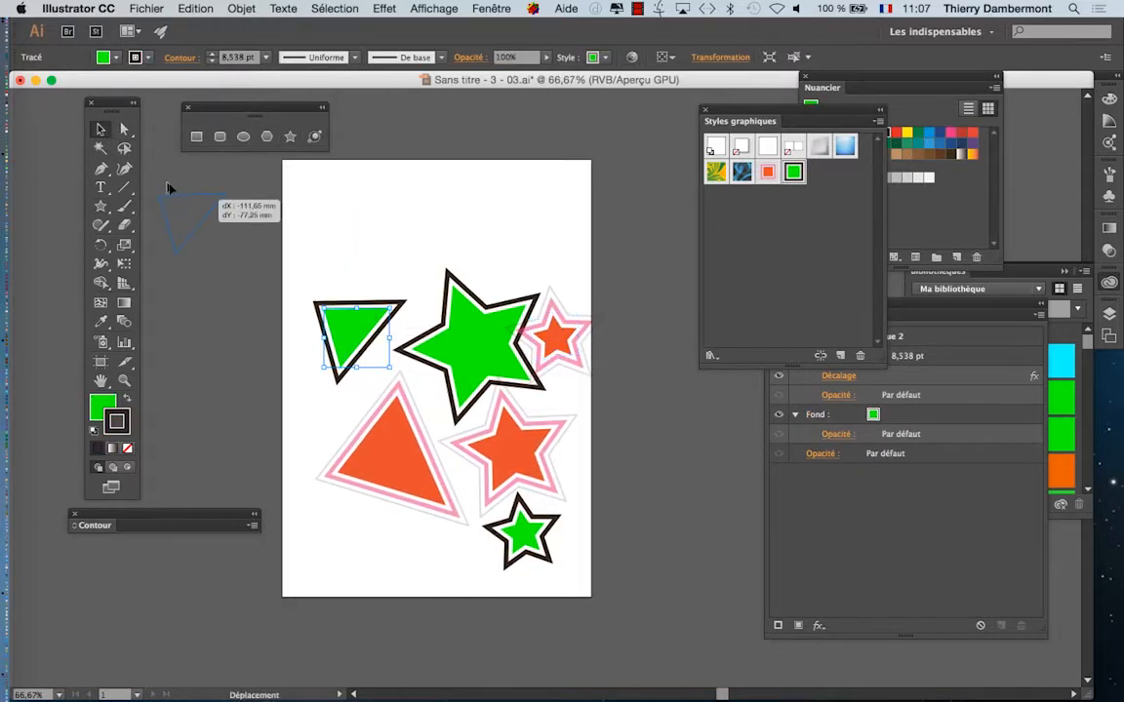
{"action": "left_click", "coordinate": [384, 450]}
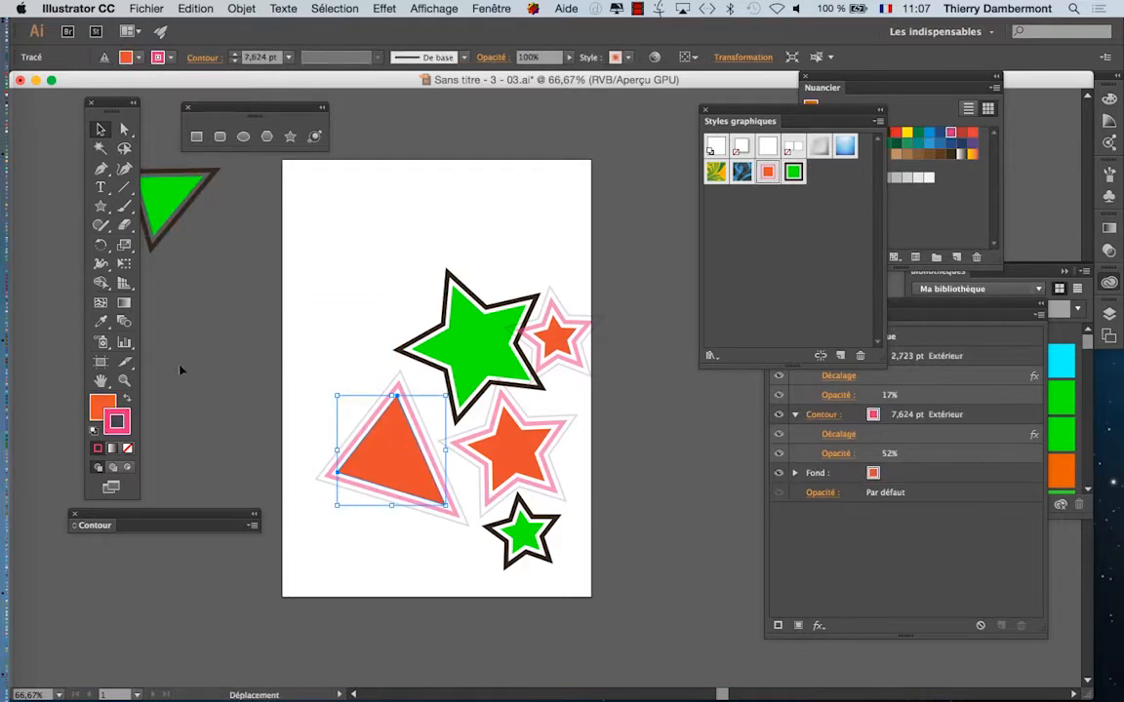
{"action": "left_click_drag", "start_coordinate": [183, 354], "coordinate": [208, 364]}
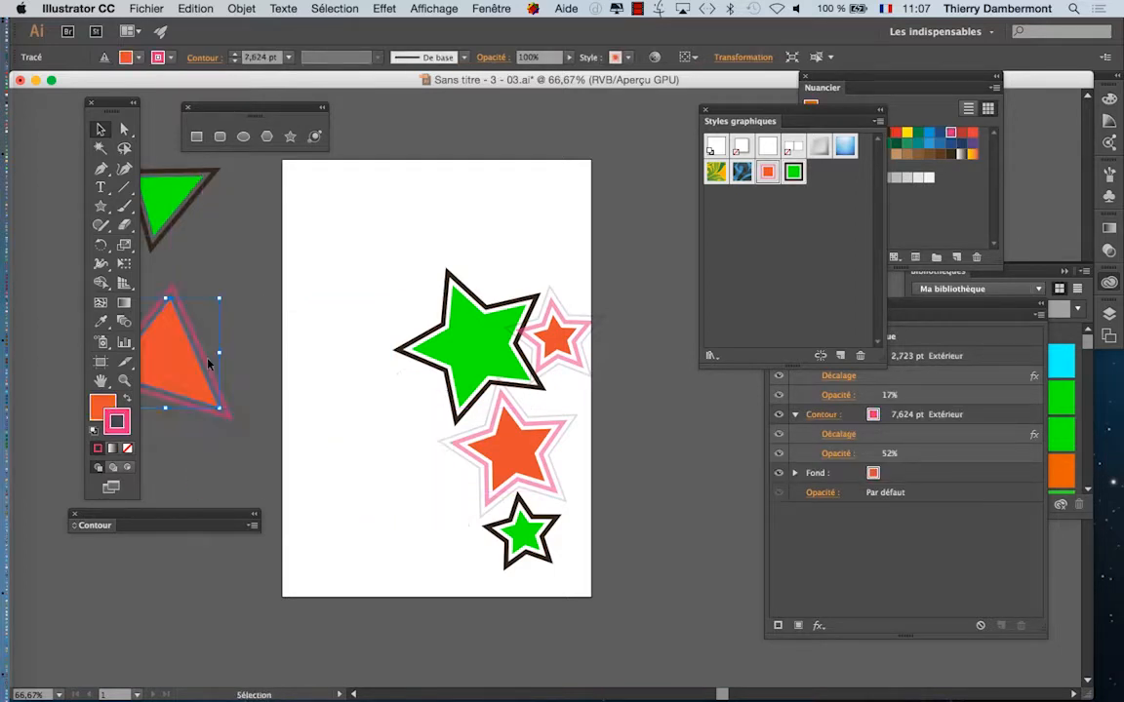
Spread the four stars across the artboard in two rows, each with a green and an orange star, and deselect them
{"action": "left_click", "coordinate": [452, 353]}
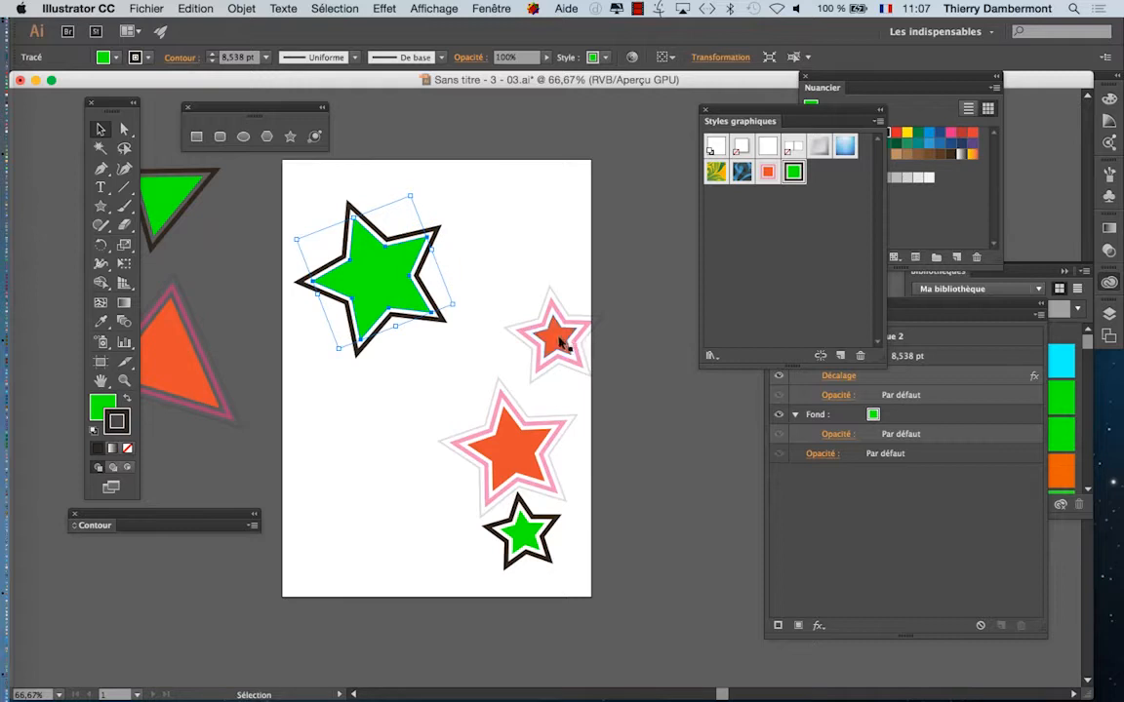
{"action": "mouse_move", "coordinate": [554, 337]}
{"action": "left_mouse_down"}
{"action": "mouse_move", "coordinate": [499, 316]}
{"action": "mouse_move", "coordinate": [497, 296]}
{"action": "left_mouse_up"}
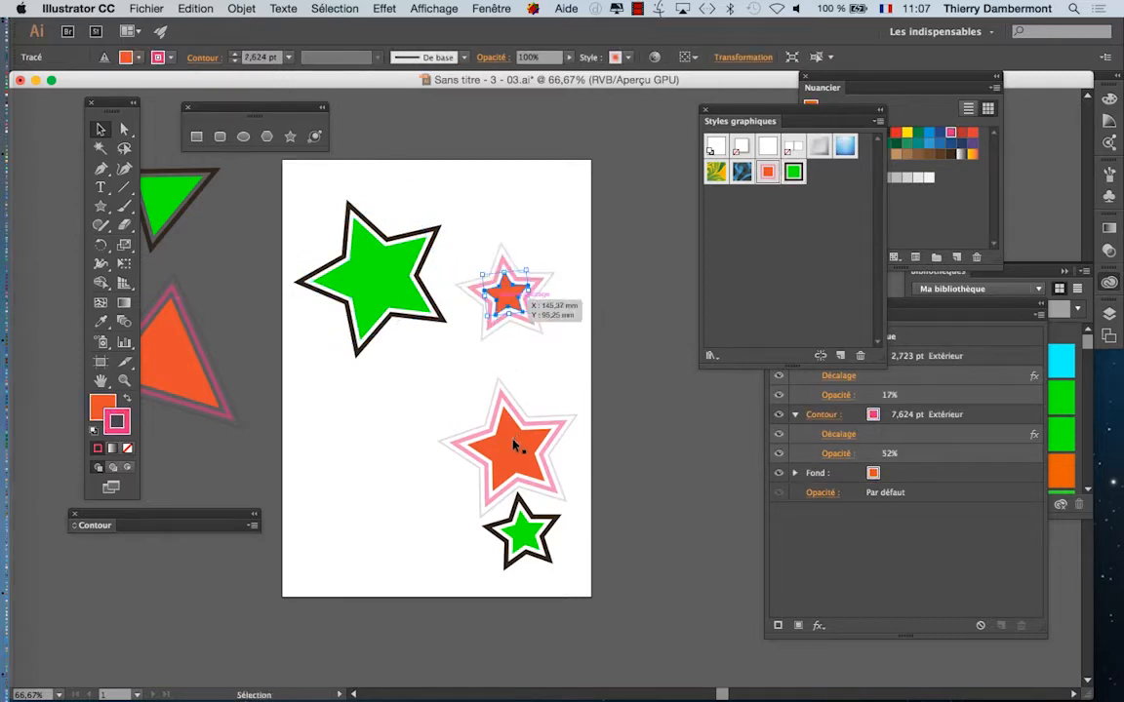
{"action": "left_click_drag", "start_coordinate": [517, 451], "coordinate": [392, 441]}
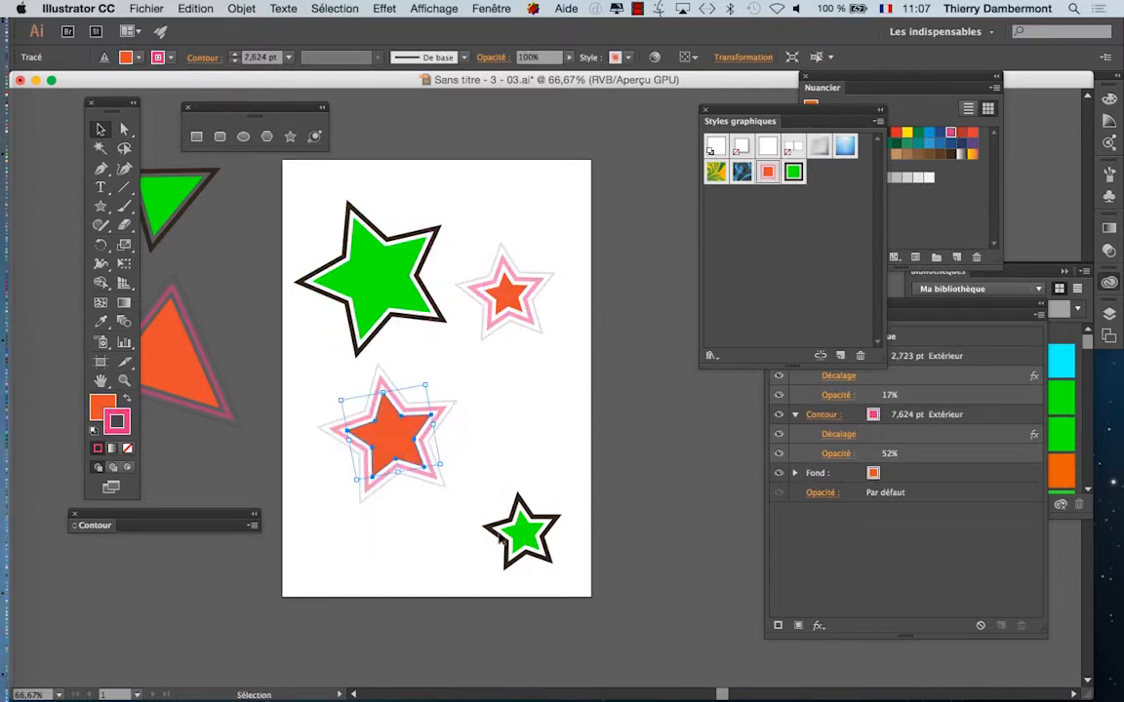
{"action": "left_click_drag", "start_coordinate": [522, 540], "coordinate": [522, 464]}
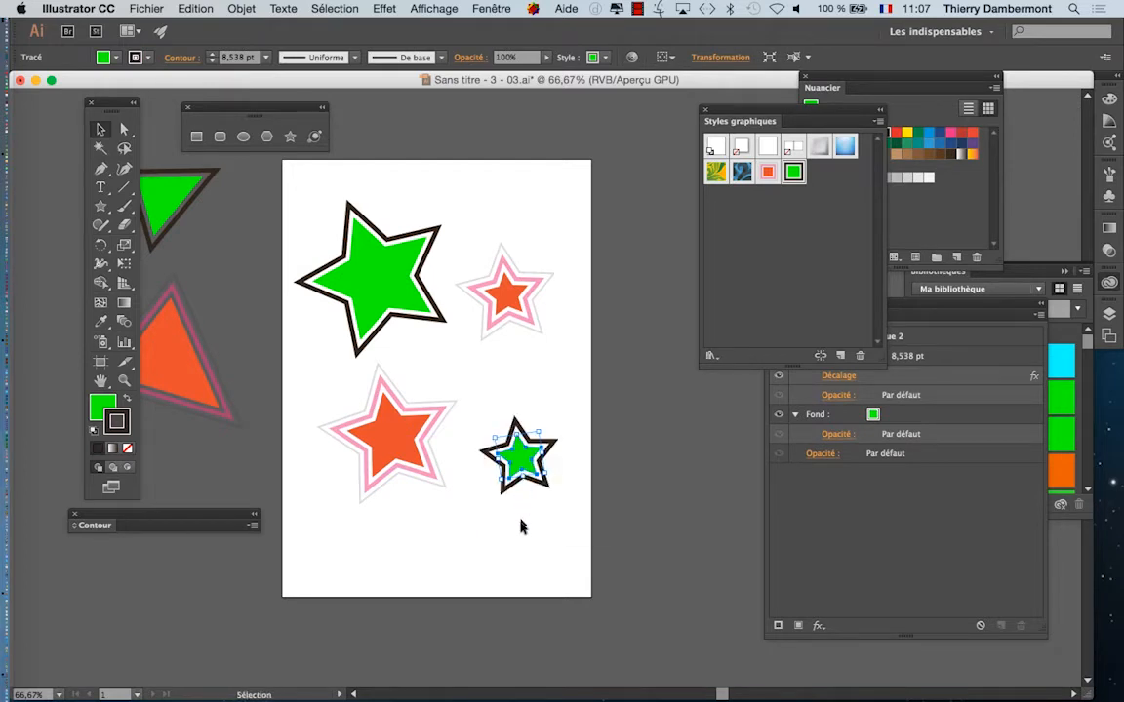
{"action": "left_click", "coordinate": [620, 557]}
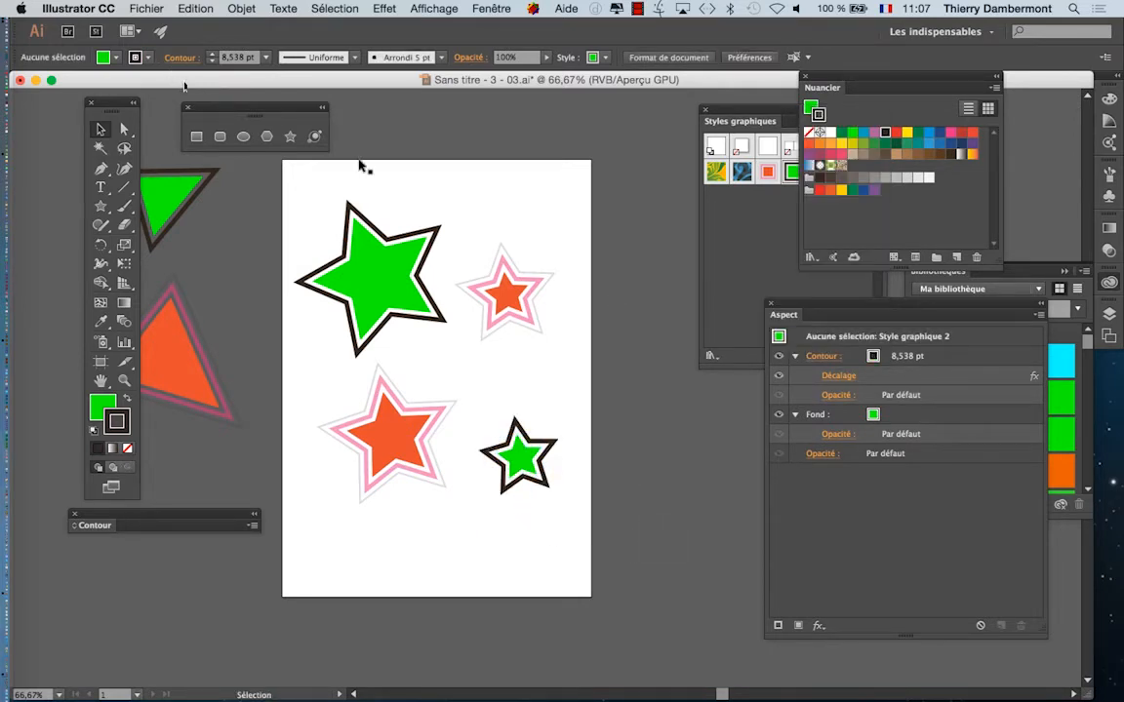
Save the document as a new version named Sans titre - 3 - 04.ai in the same folder
{"action": "left_click", "coordinate": [144, 9]}
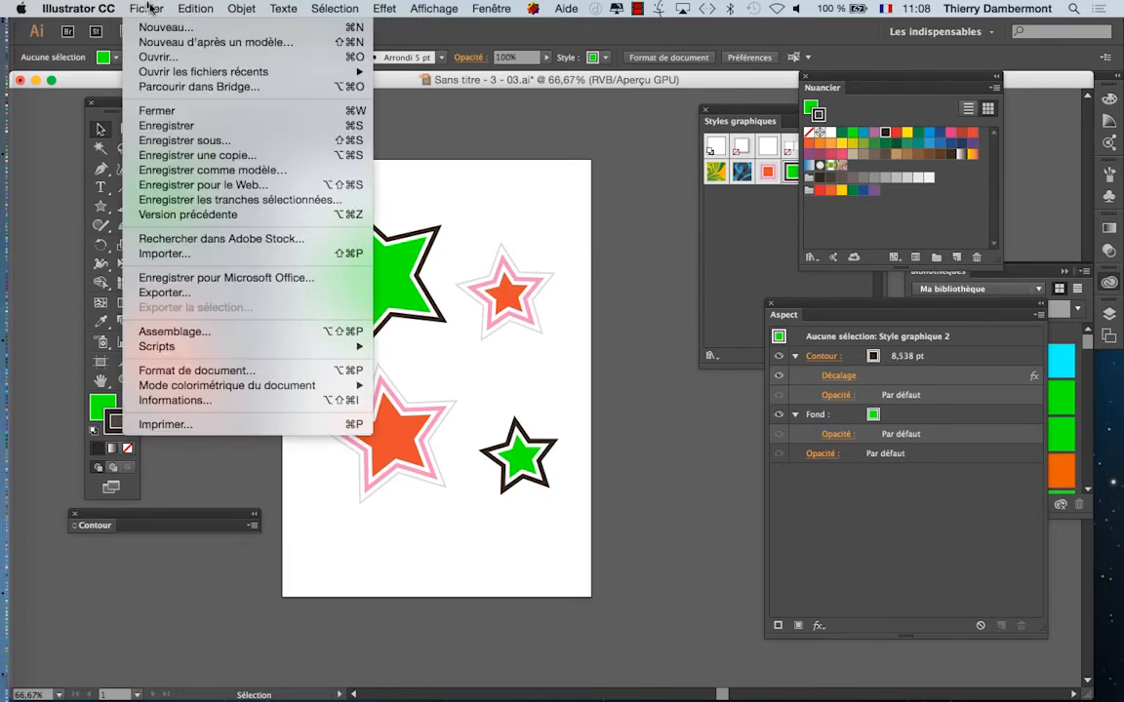
{"action": "left_click", "coordinate": [195, 143]}
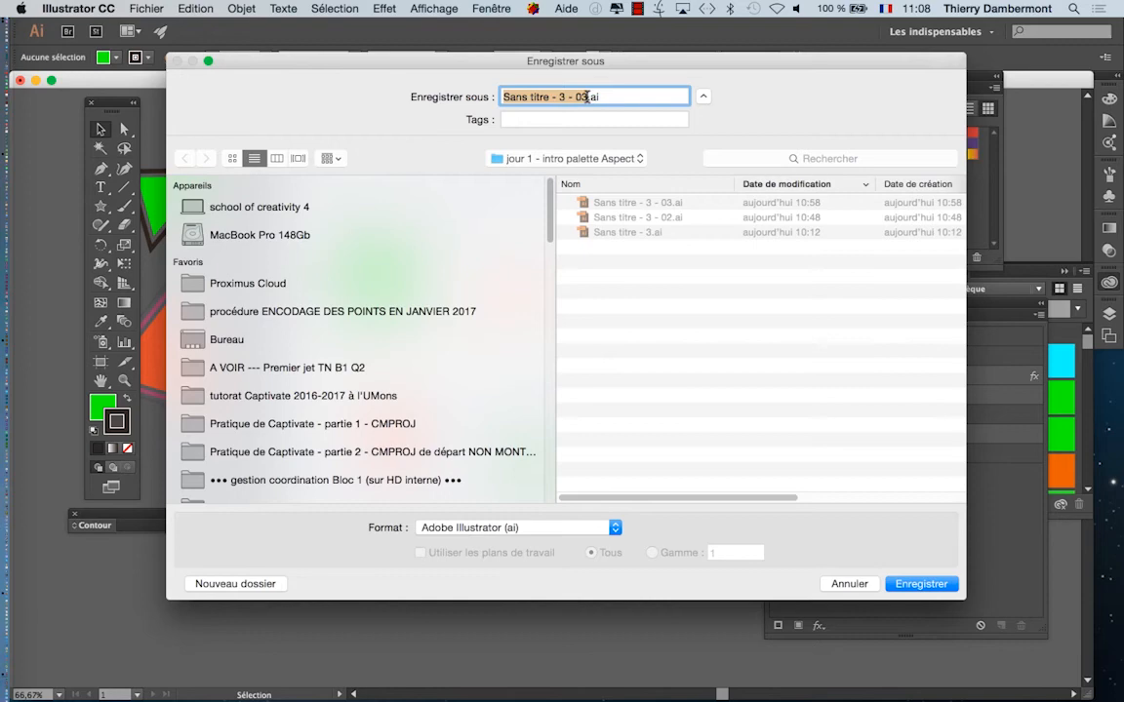
{"action": "left_click", "coordinate": [586, 97]}
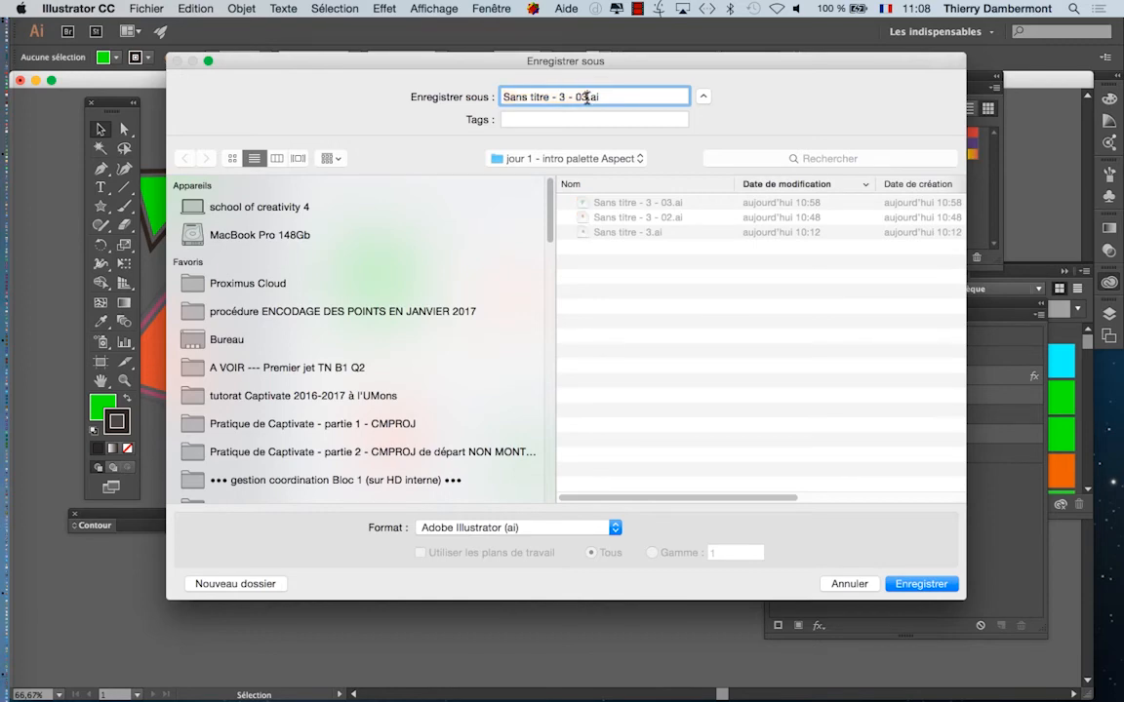
{"action": "type", "text": "4"}
{"action": "key", "text": "Return"}
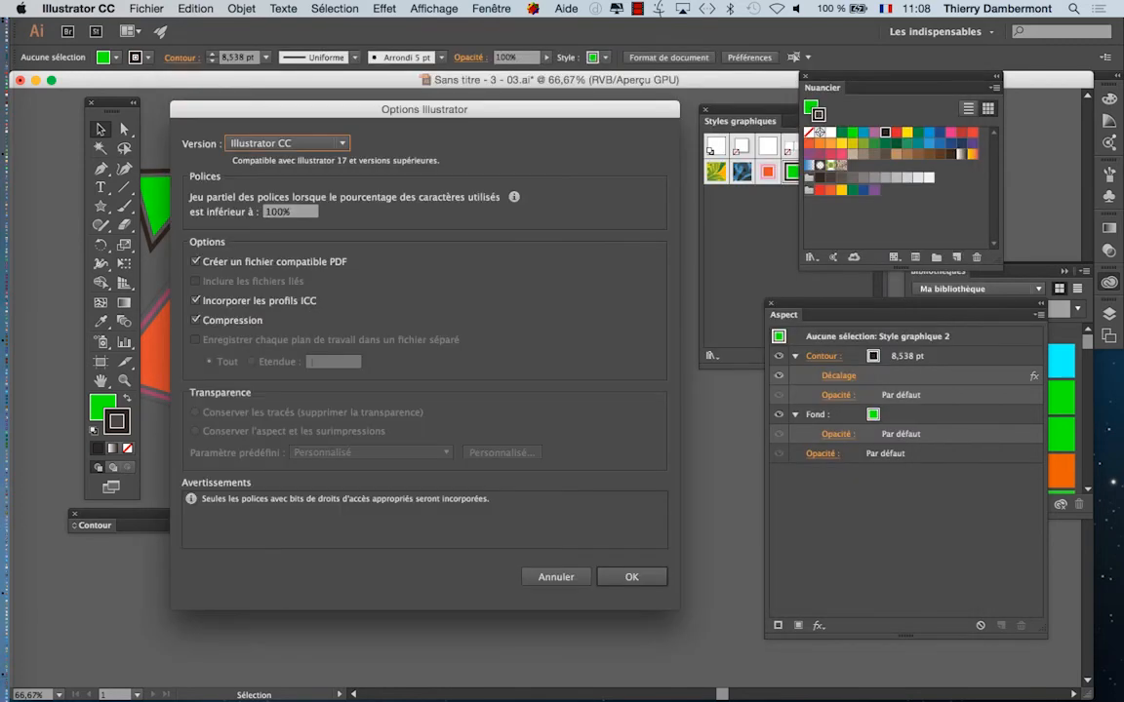